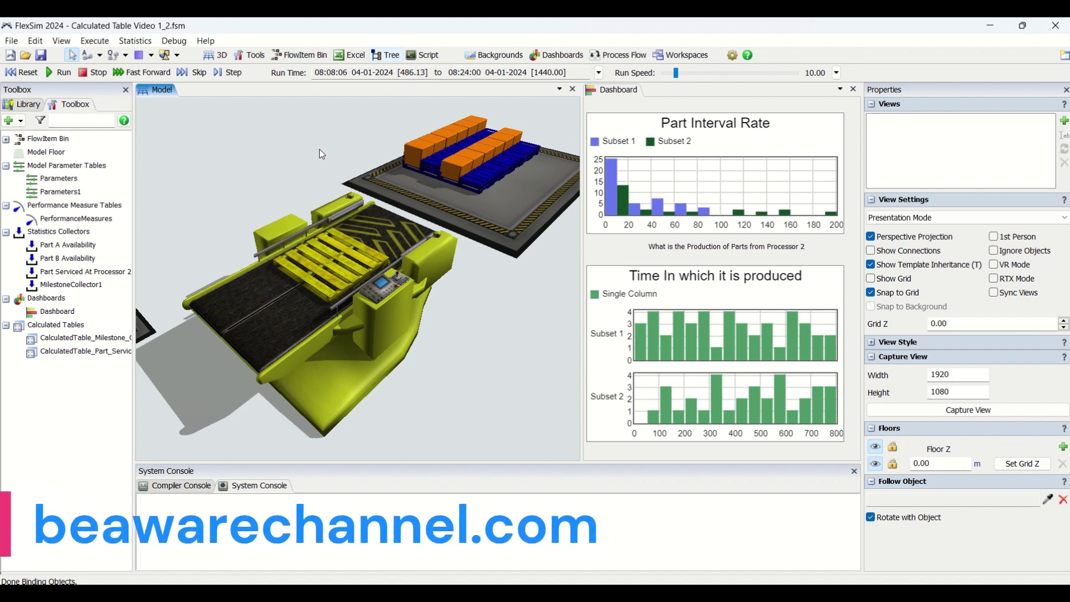
# Review the partition, calculation, display format and general settings of CalculatedTable_Milestone_Collector, then minimize its properties
pyautogui.doubleClick(93, 338)
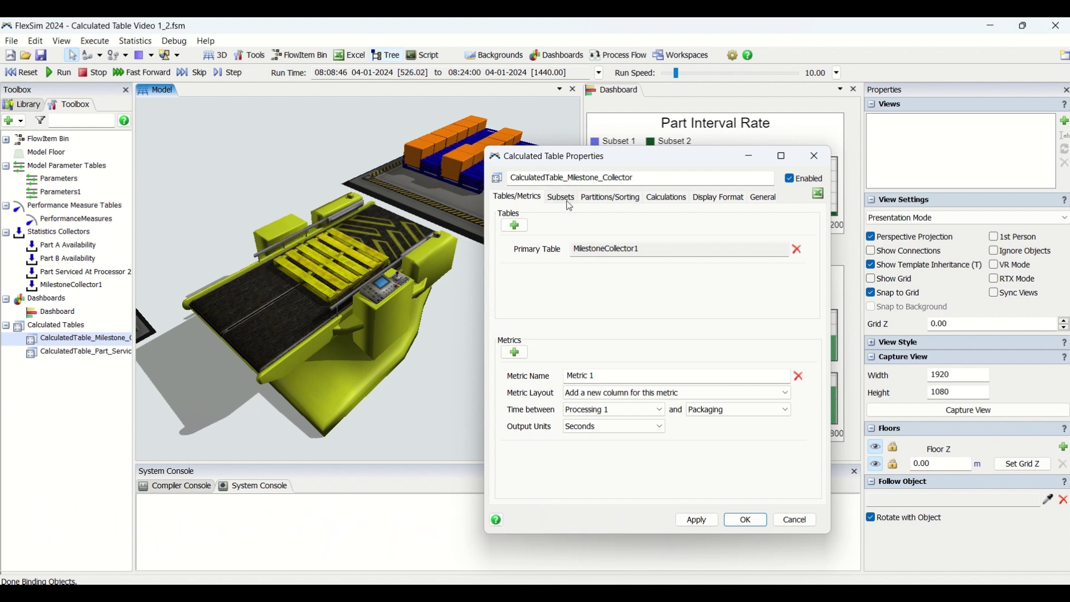
pyautogui.click(615, 199)
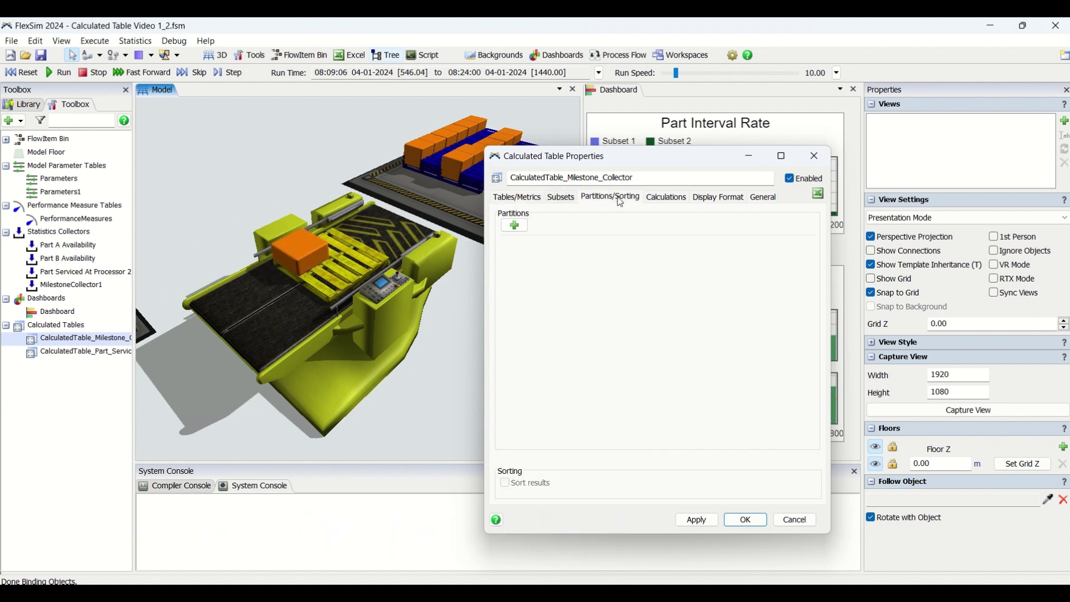
pyautogui.click(669, 201)
pyautogui.click(718, 200)
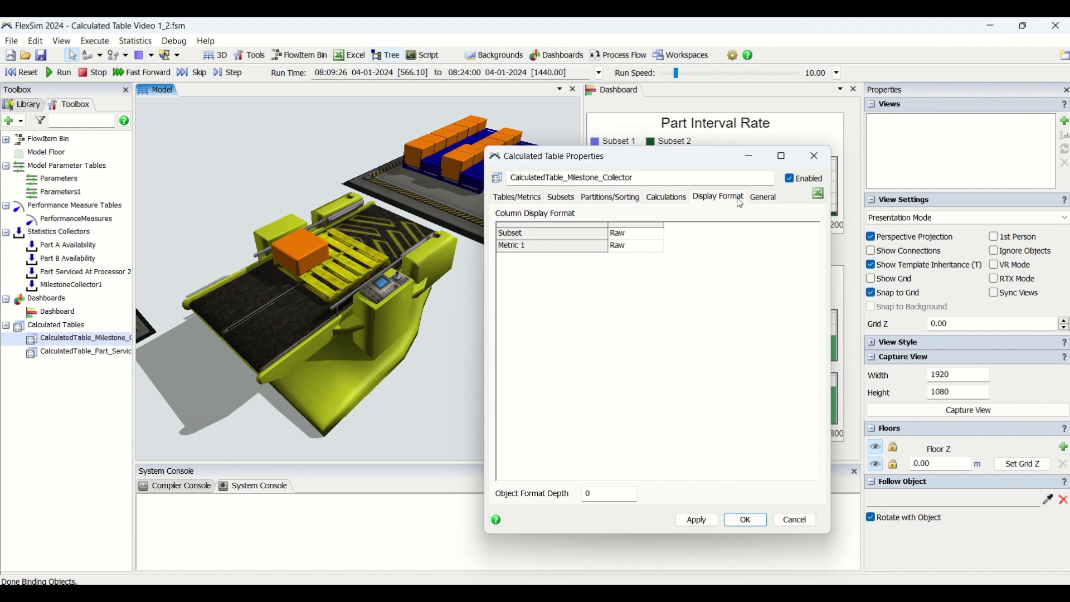
pyautogui.click(755, 200)
pyautogui.click(751, 158)
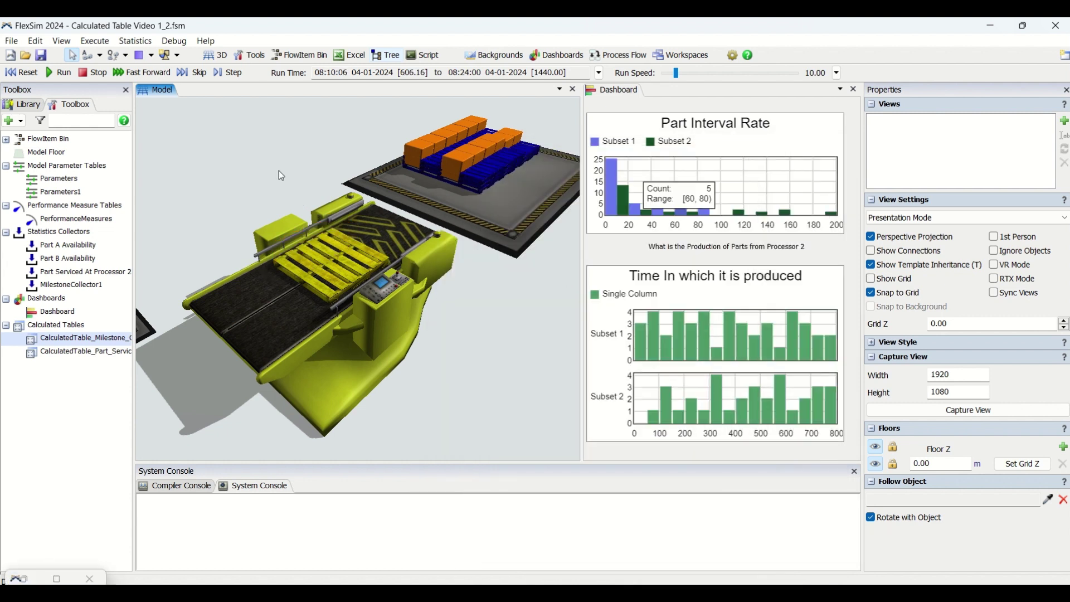
pyautogui.scroll(-5, 282, 176)
pyautogui.moveTo(282, 176); pyautogui.dragTo(385, 153)
pyautogui.scroll(-4, 385, 146)
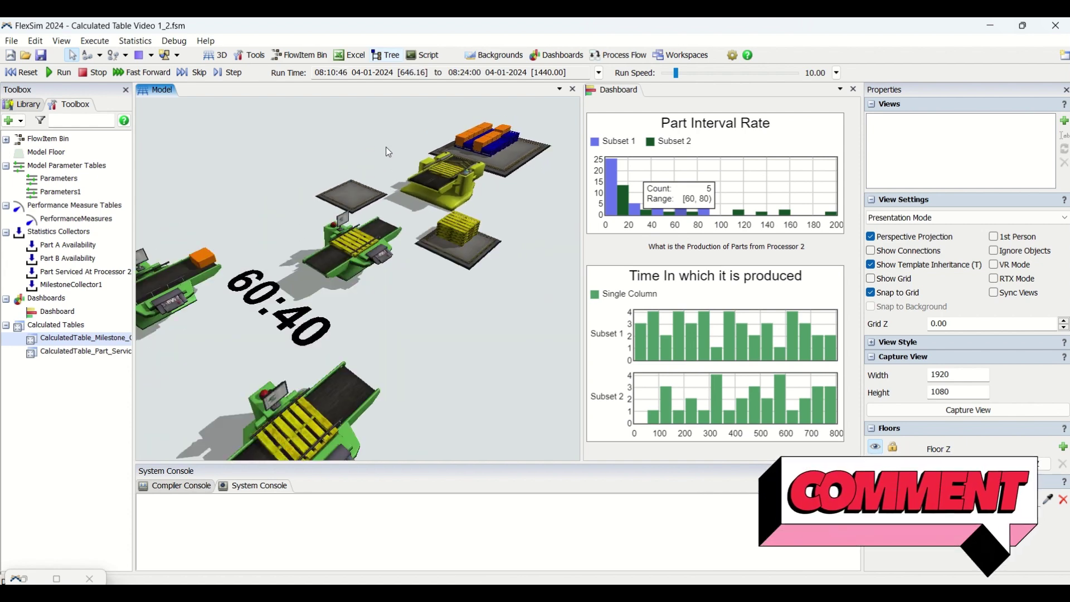
pyautogui.moveTo(312, 162); pyautogui.dragTo(396, 141)
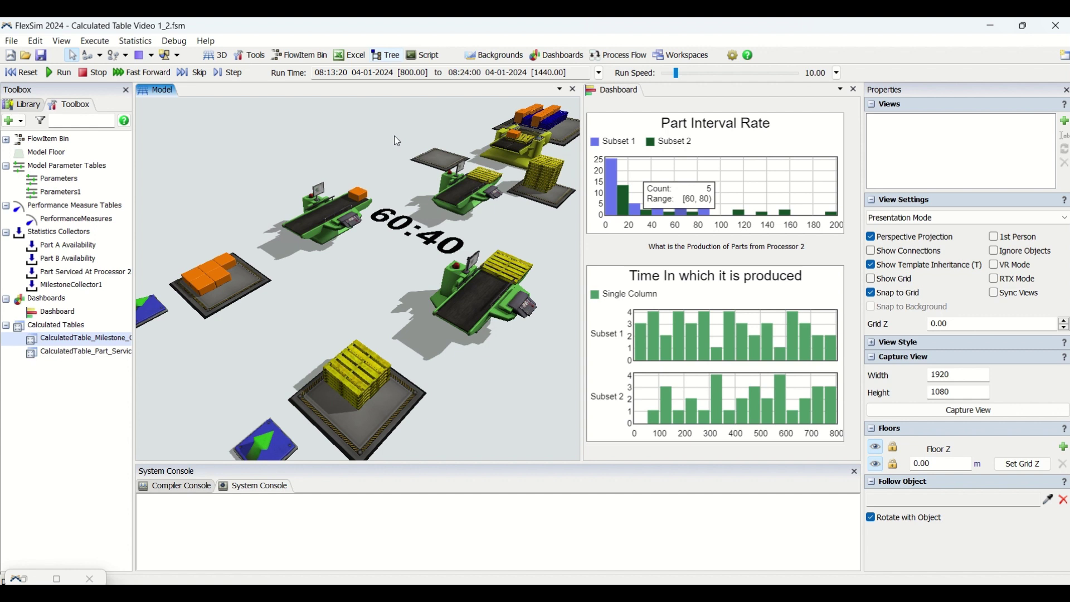
pyautogui.scroll(4, 398, 141)
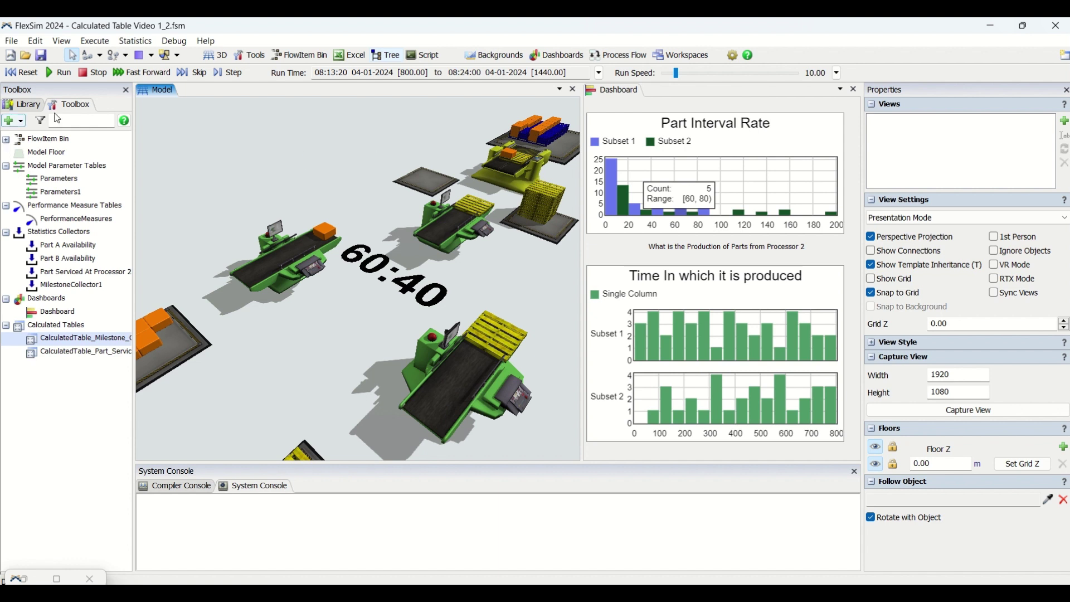
pyautogui.click(12, 121)
pyautogui.moveTo(61, 358)
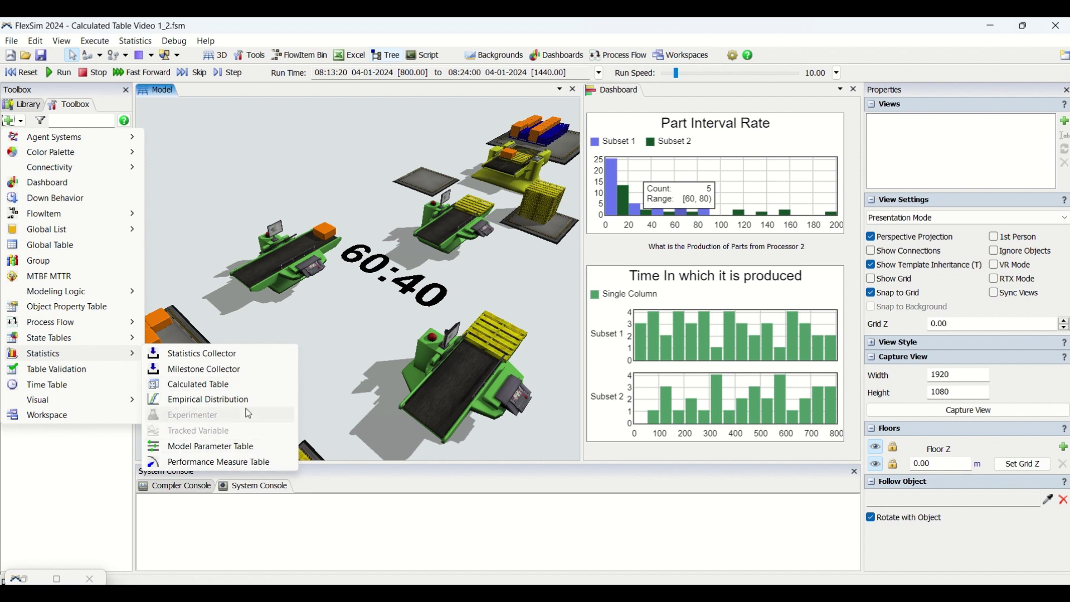
pyautogui.click(355, 354)
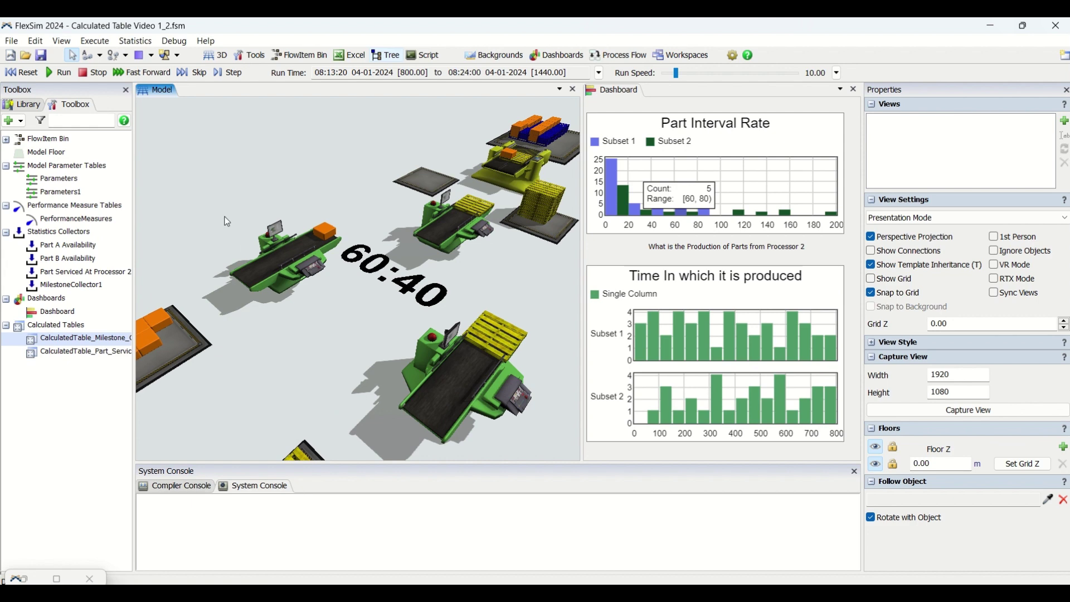
pyautogui.moveTo(334, 161); pyautogui.dragTo(311, 168, button='right')
pyautogui.click(79, 247)
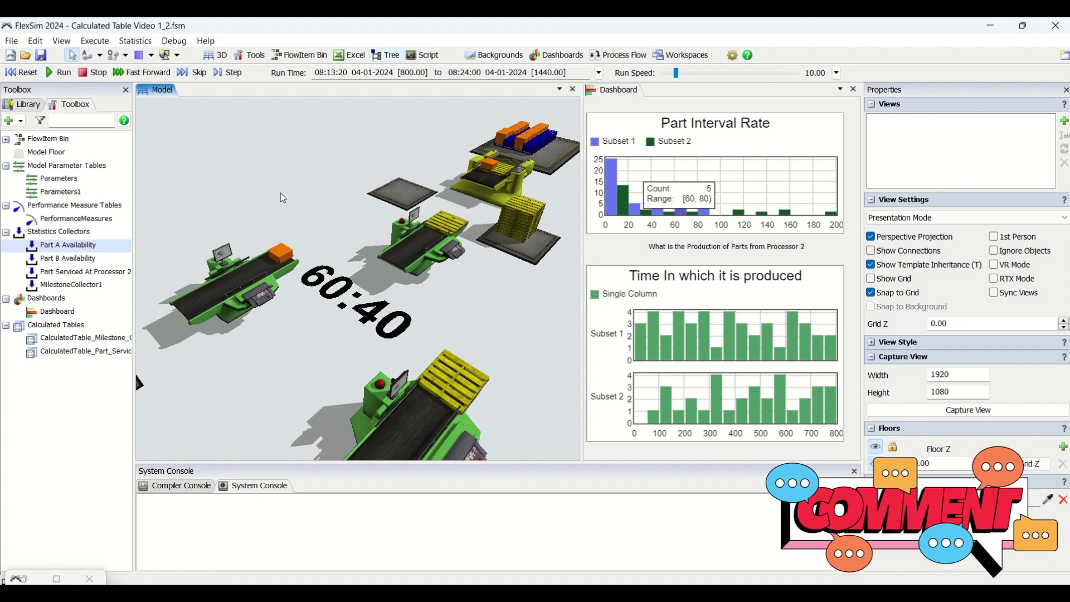
pyautogui.scroll(-3, 296, 193)
pyautogui.scroll(4, 309, 190)
pyautogui.moveTo(310, 190); pyautogui.dragTo(327, 175)
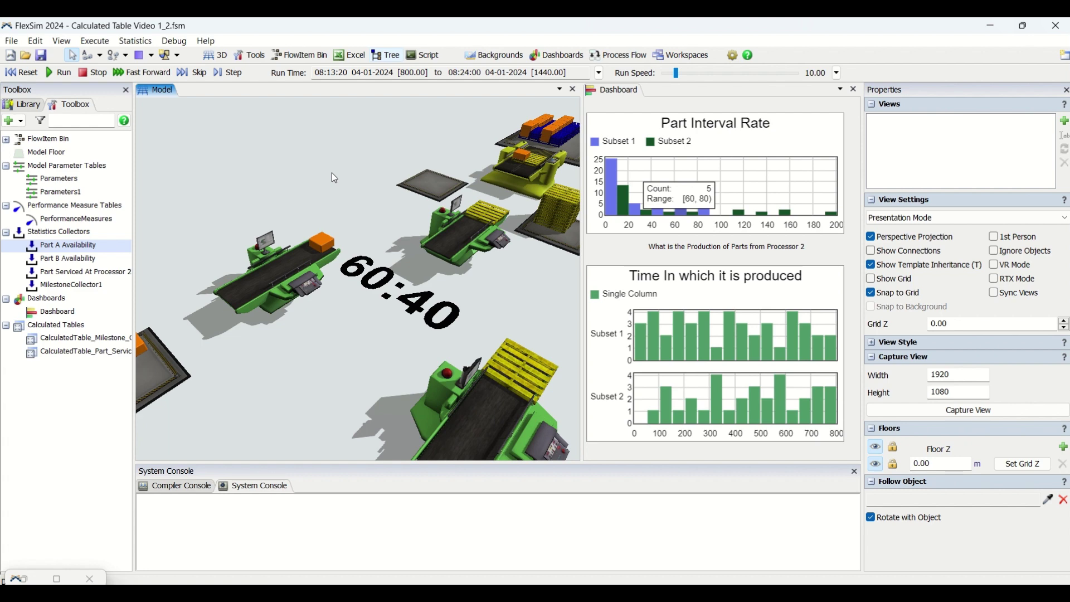
# Reopen the properties of CalculatedTable_Milestone_Collector, look them over, and close them
pyautogui.doubleClick(65, 340)
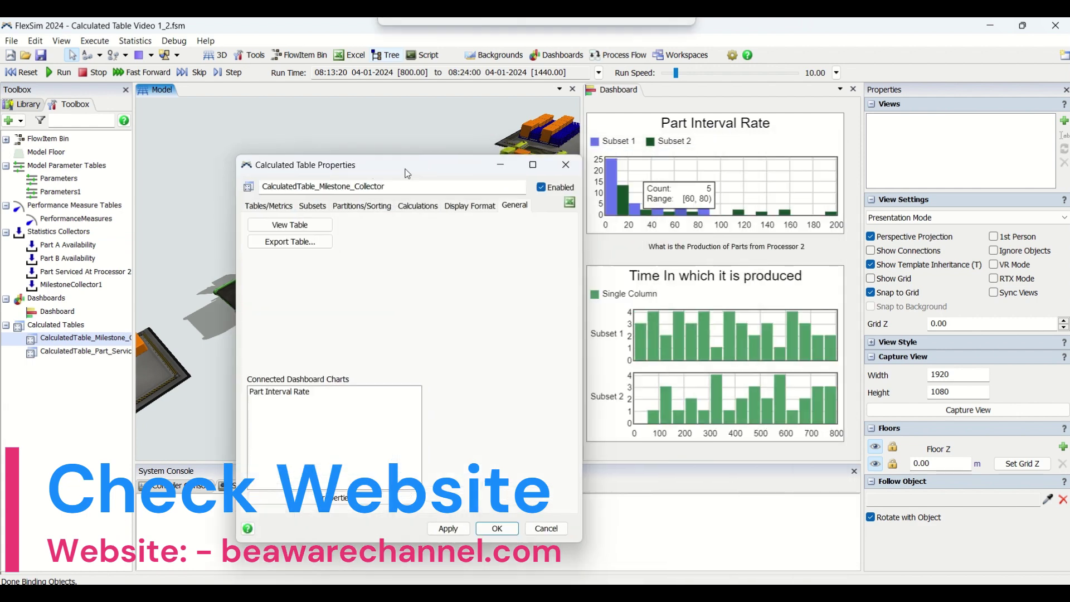
pyautogui.moveTo(660, 159); pyautogui.dragTo(476, 208)
pyautogui.click(297, 207)
pyautogui.click(650, 206)
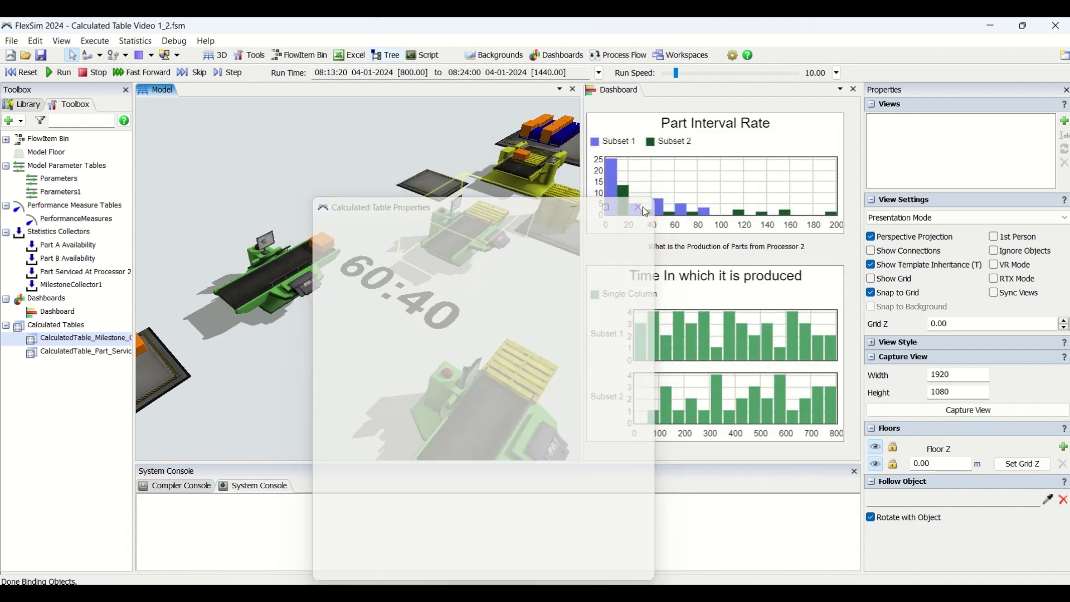
# View the data table of MilestoneCollector1 and close the collector's properties
pyautogui.scroll(-3, 285, 162)
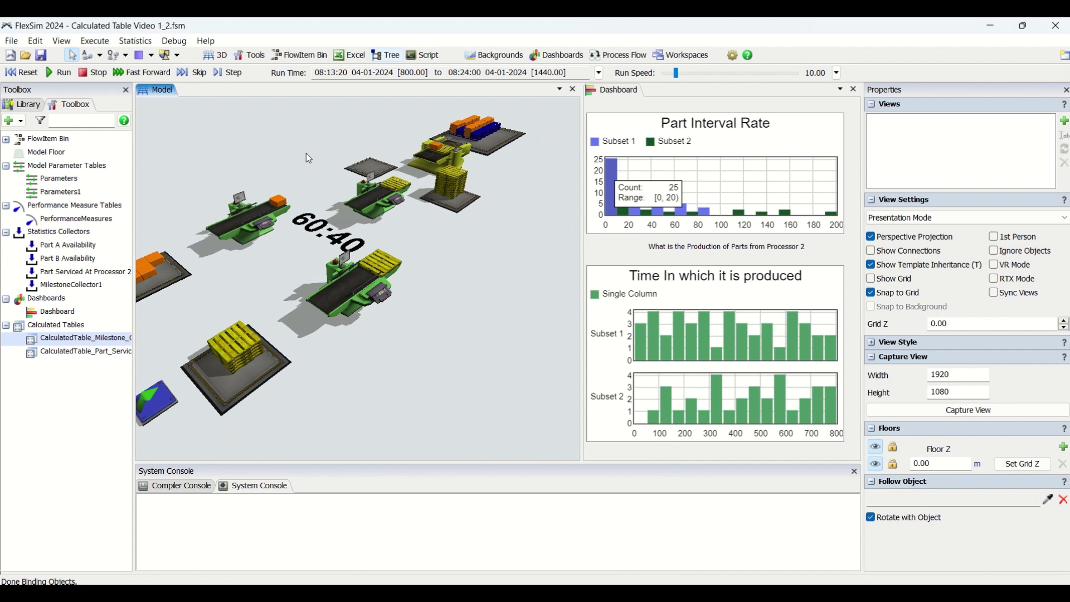
pyautogui.scroll(2, 306, 167)
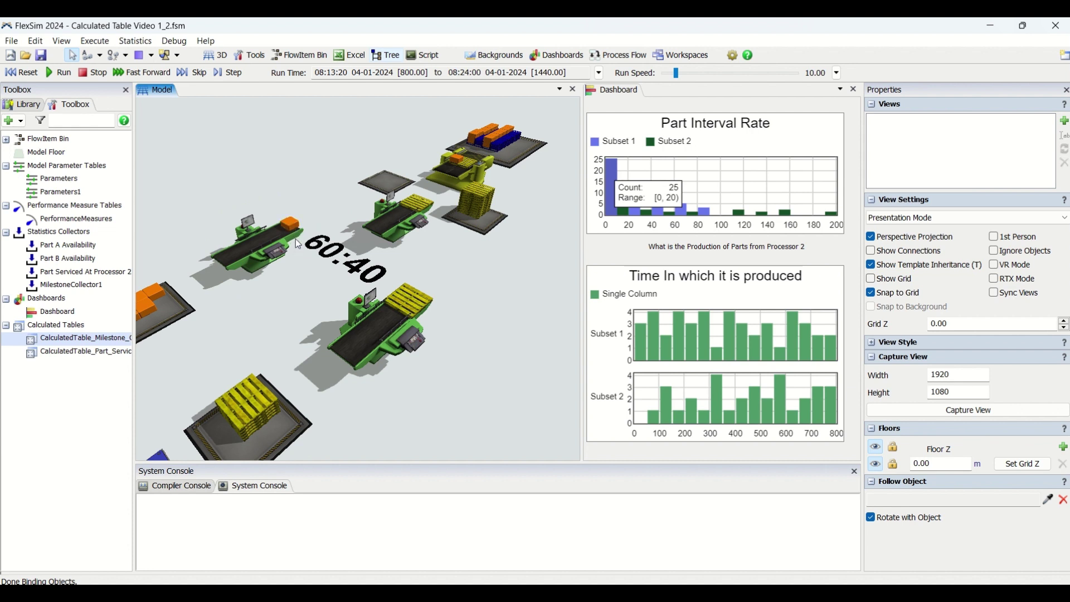
pyautogui.click(407, 76)
pyautogui.doubleClick(90, 285)
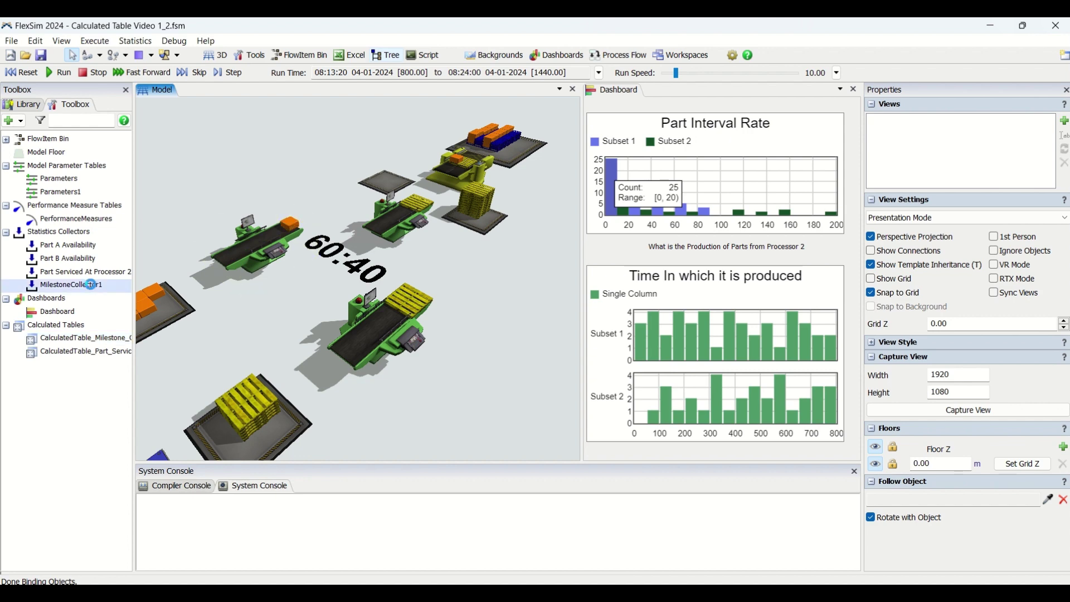
pyautogui.click(361, 113)
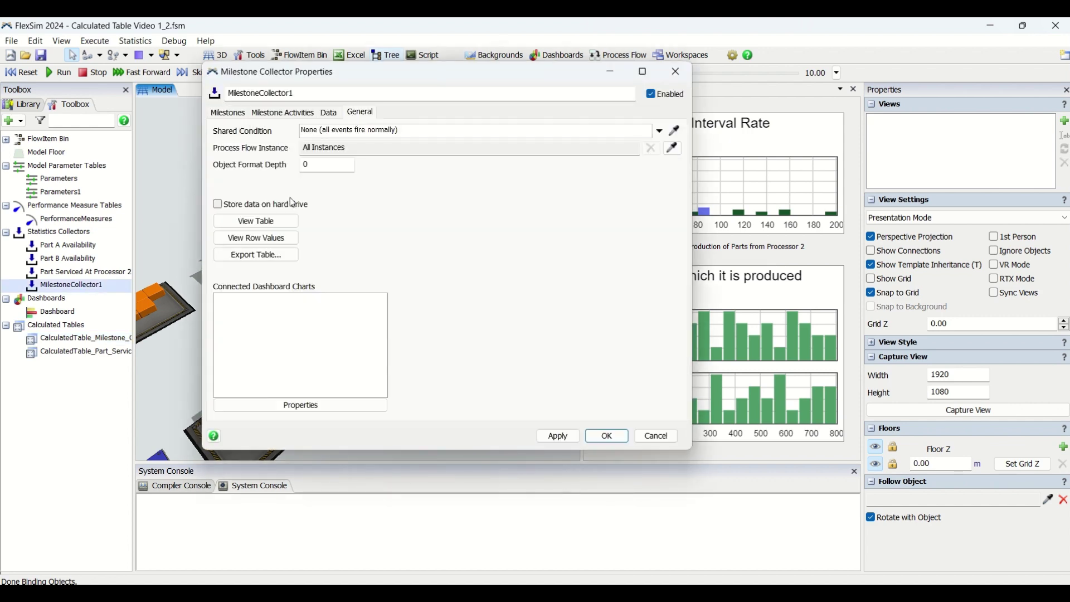
pyautogui.click(257, 221)
pyautogui.click(678, 72)
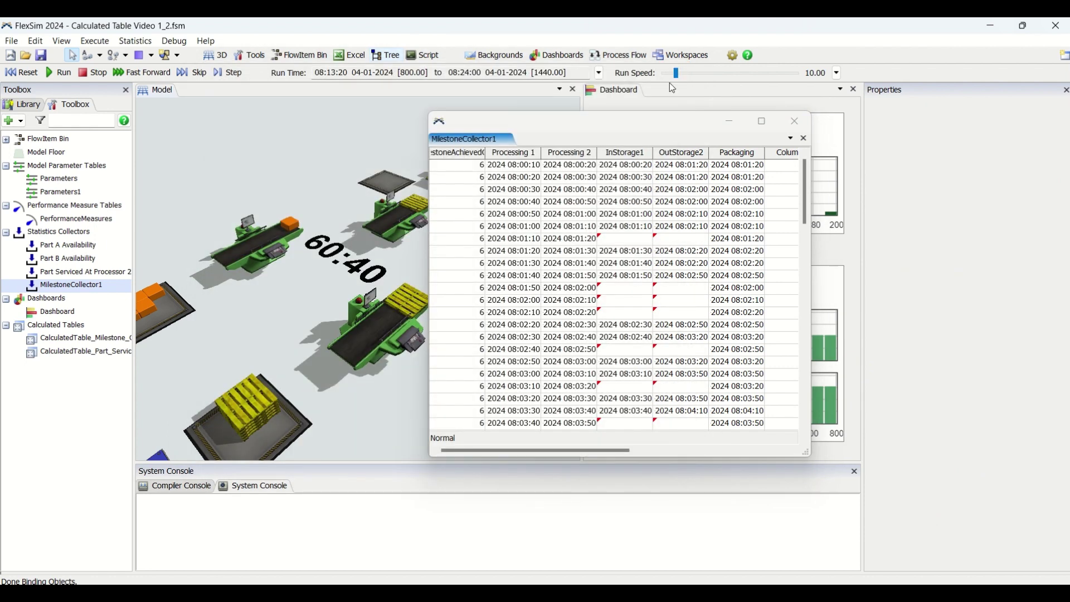
# View the Part A Availability collector's data table, highlight its staytimes, and place it beside the milestone table
pyautogui.click(95, 248)
pyautogui.doubleClick(94, 252)
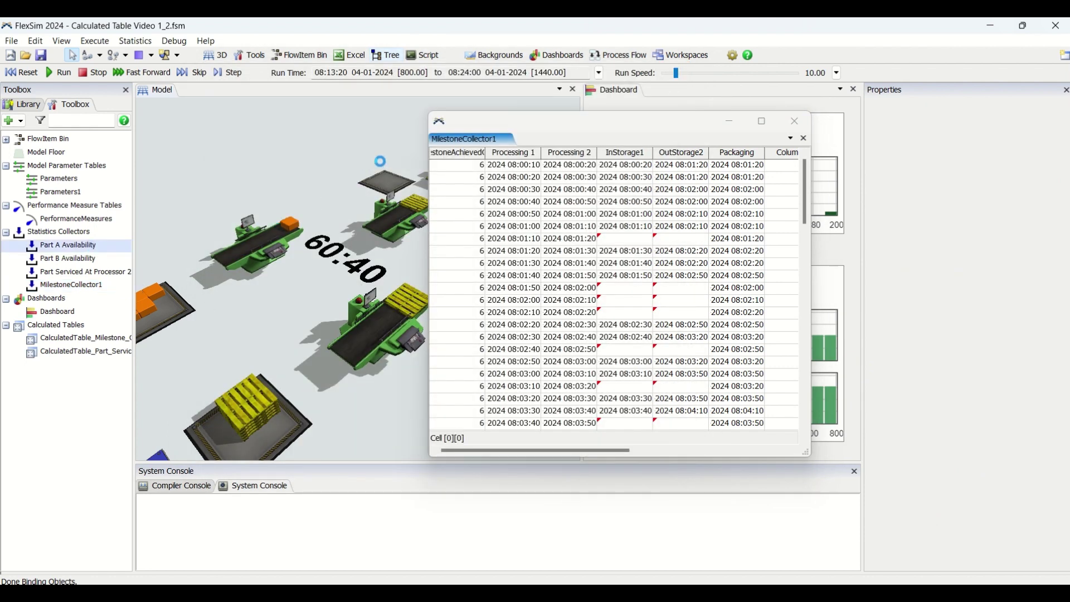
pyautogui.click(402, 113)
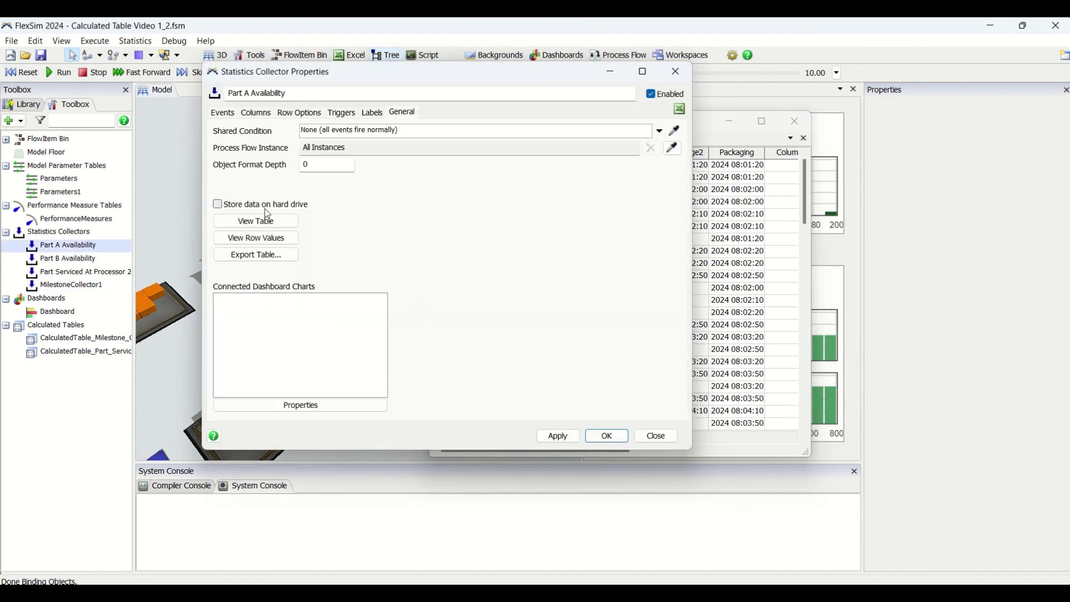
pyautogui.click(261, 221)
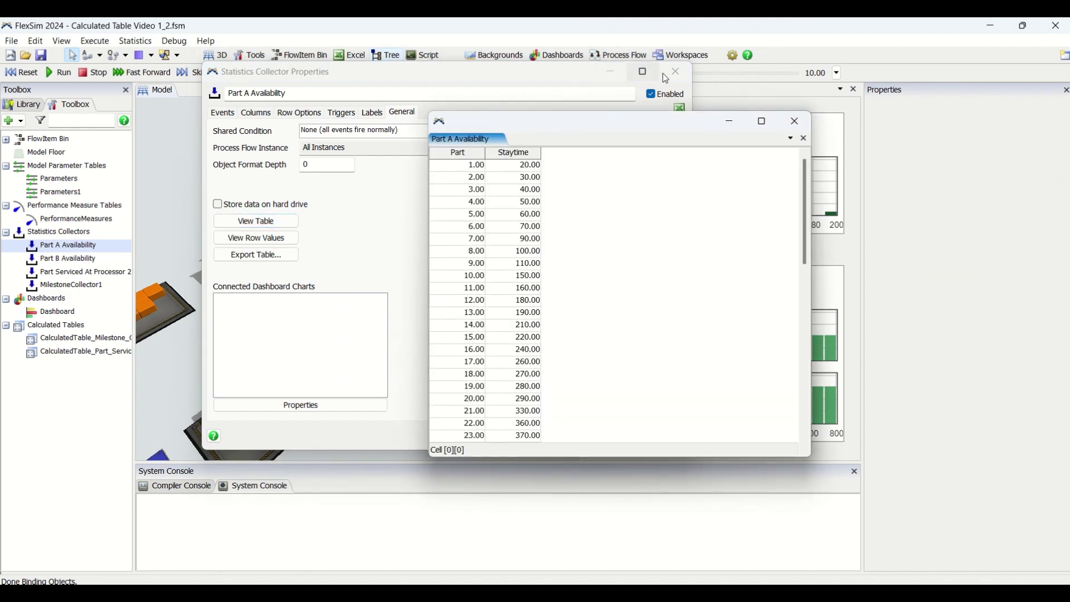
pyautogui.click(679, 72)
pyautogui.moveTo(523, 166); pyautogui.dragTo(524, 412)
pyautogui.moveTo(555, 122); pyautogui.dragTo(148, 123)
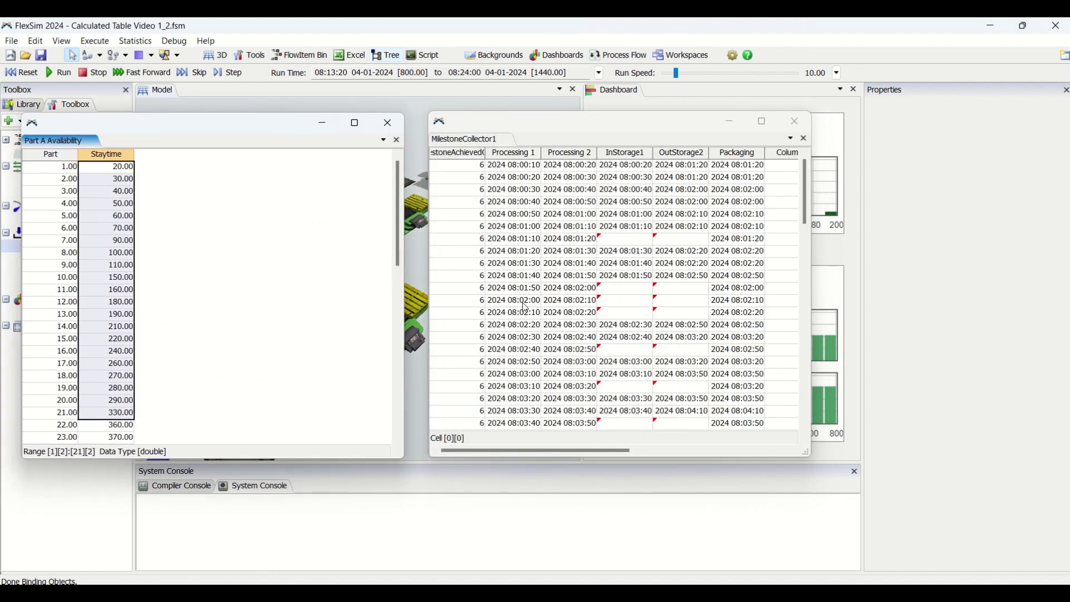
# Examine the first part's recorded times in the milestone table, from Processing 1 through Processing 2, InStorage1 and OutStorage2 to Packaging
pyautogui.click(518, 450)
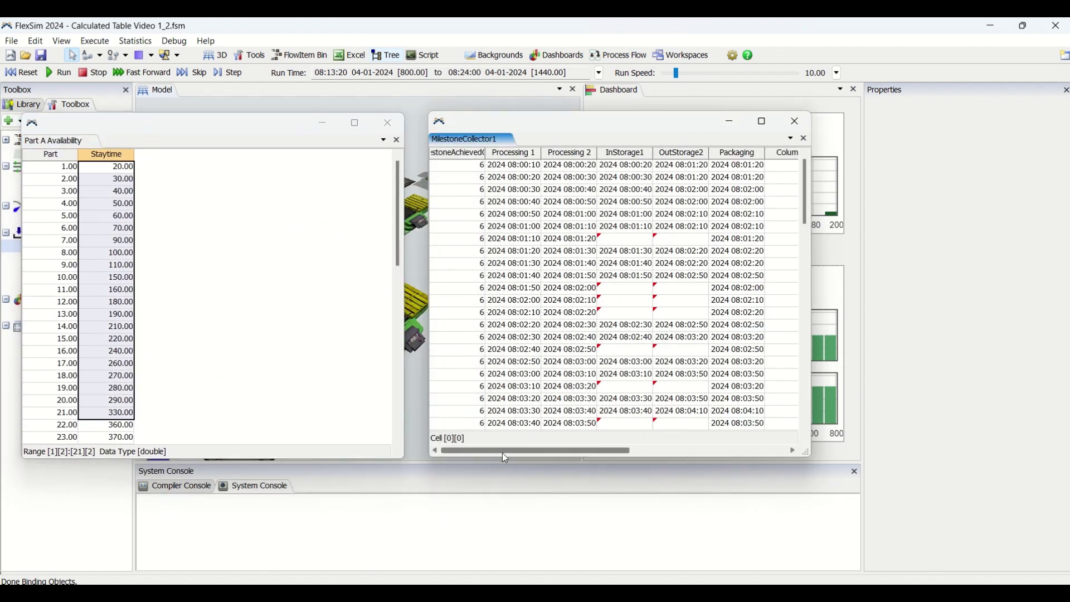
pyautogui.click(517, 167)
pyautogui.moveTo(467, 170); pyautogui.dragTo(741, 168)
pyautogui.click(504, 171)
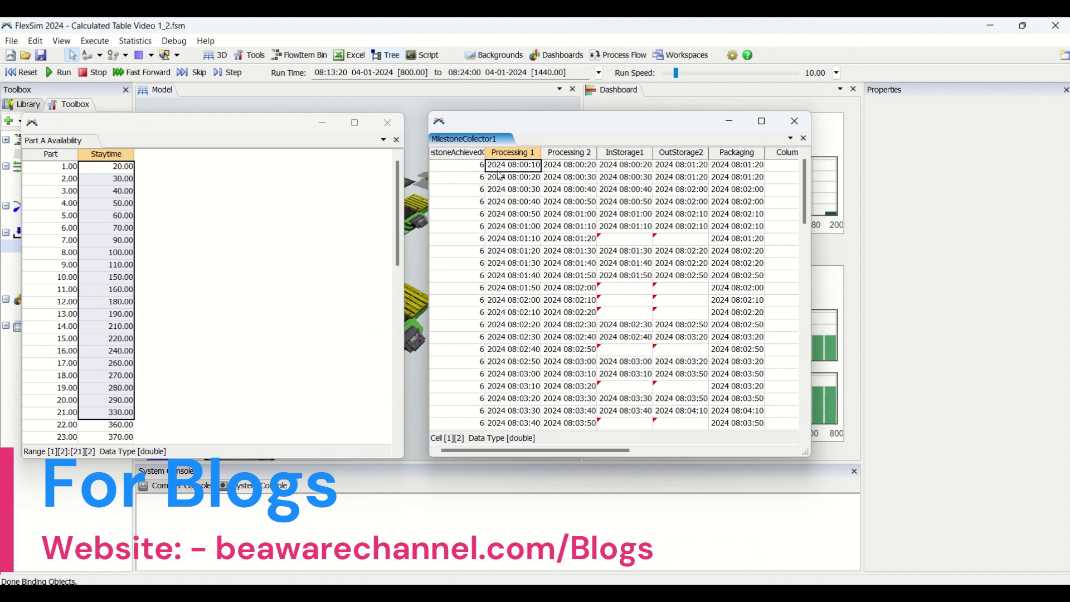
pyautogui.click(566, 170)
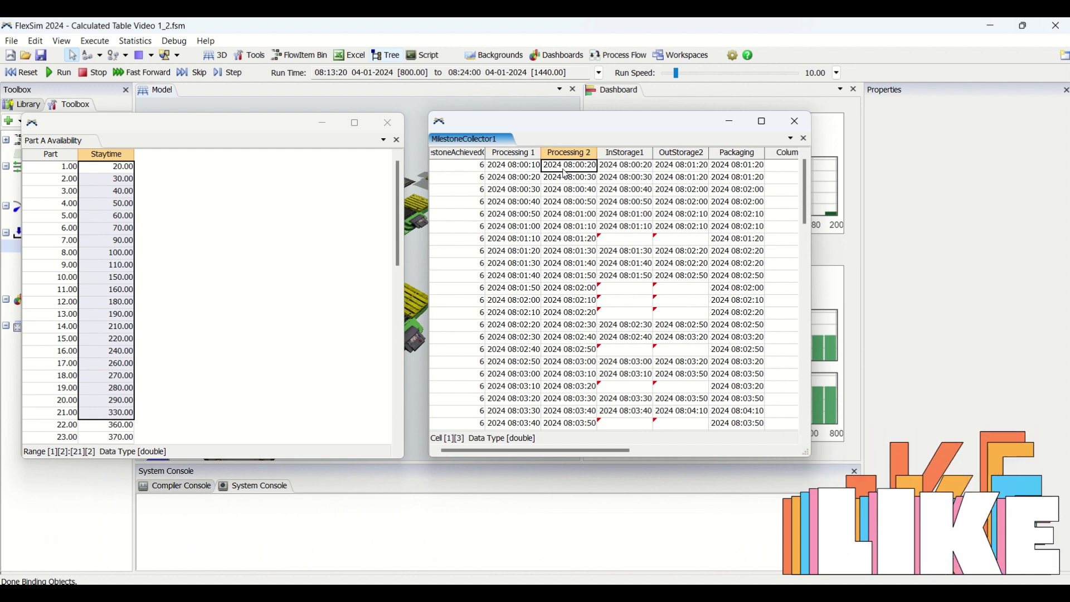
pyautogui.click(629, 170)
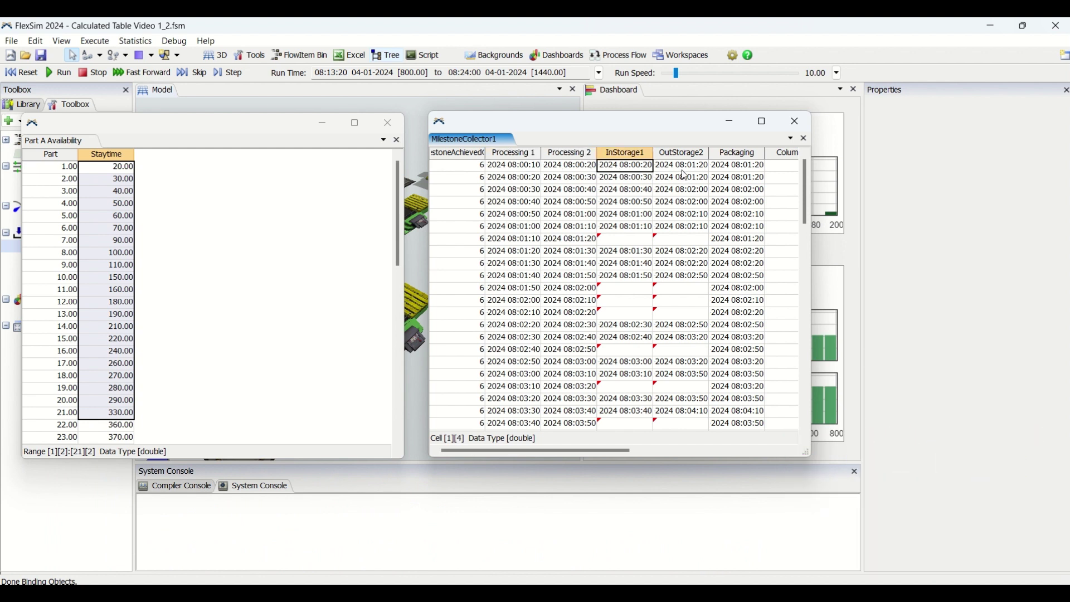
pyautogui.click(687, 175)
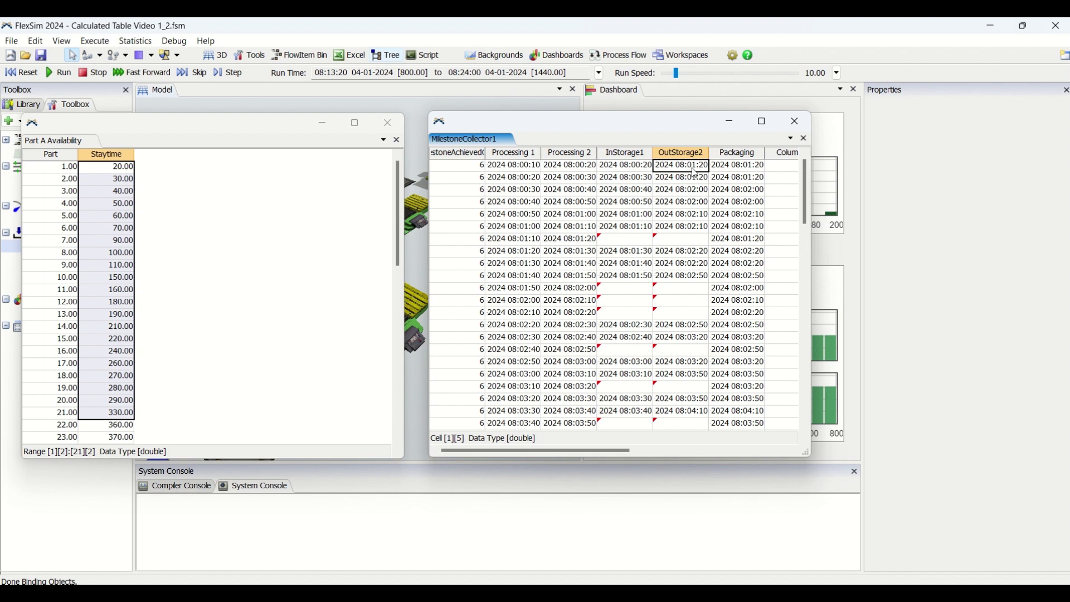
pyautogui.click(760, 169)
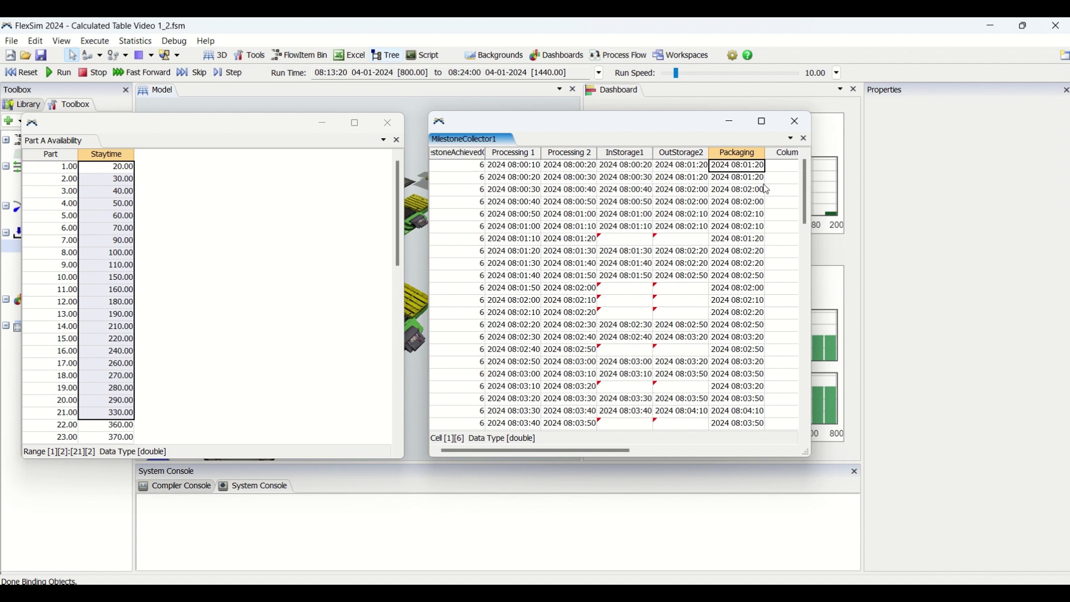
# Compare the first part's Processing 1 and Packaging times in the milestone table
pyautogui.click(515, 167)
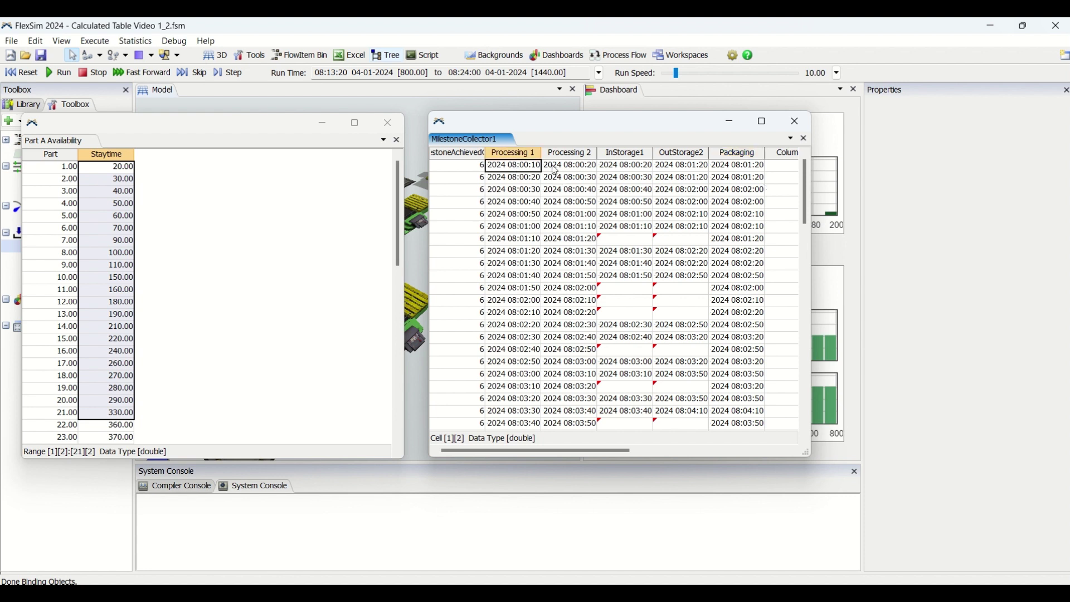
pyautogui.click(739, 169)
pyautogui.click(523, 170)
pyautogui.click(742, 169)
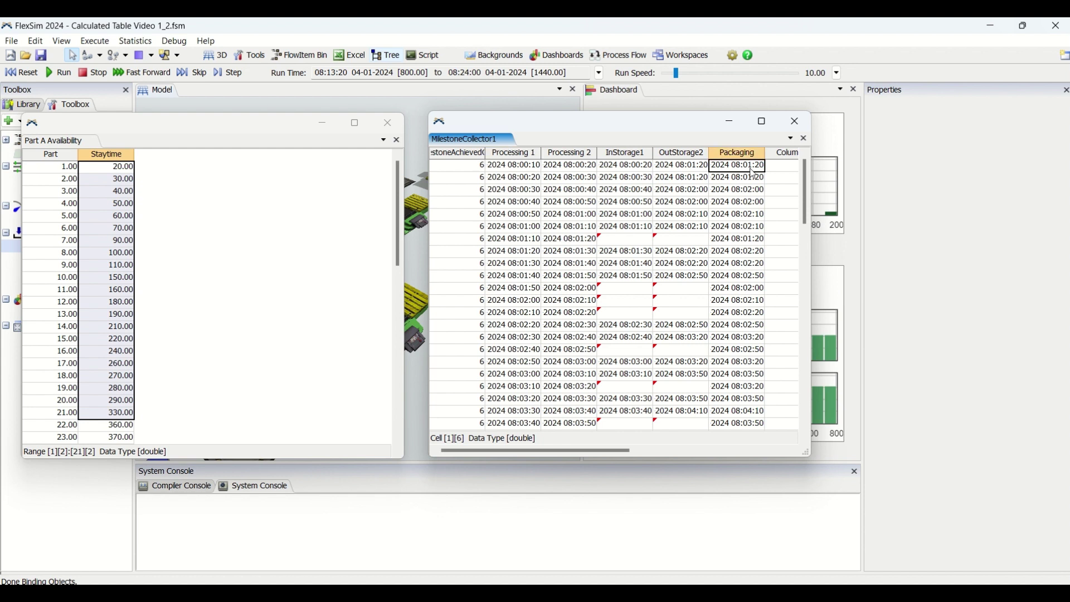
pyautogui.click(520, 170)
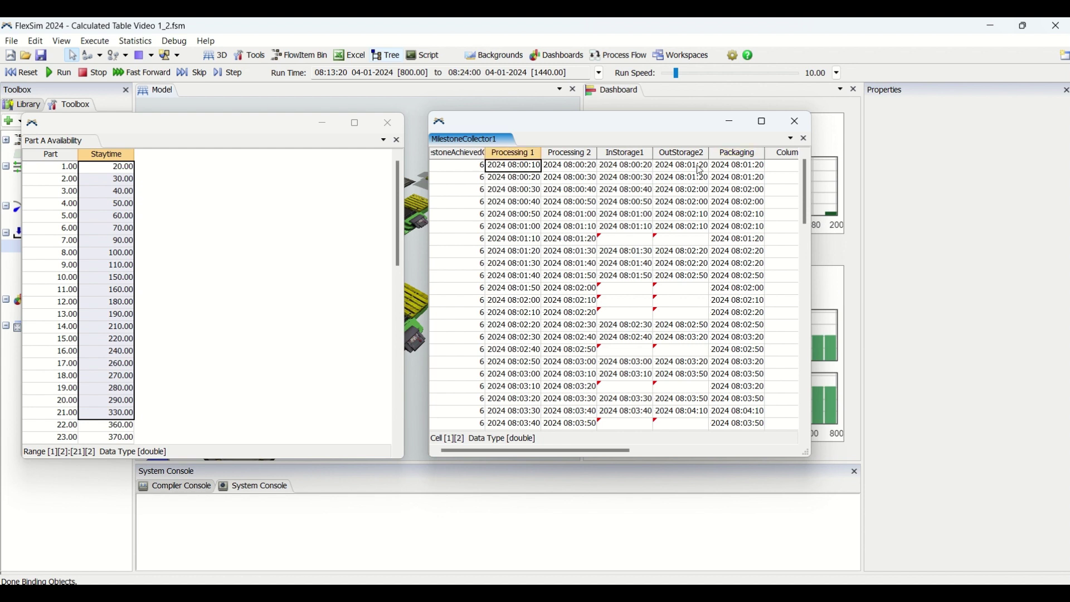
pyautogui.click(746, 169)
pyautogui.click(520, 170)
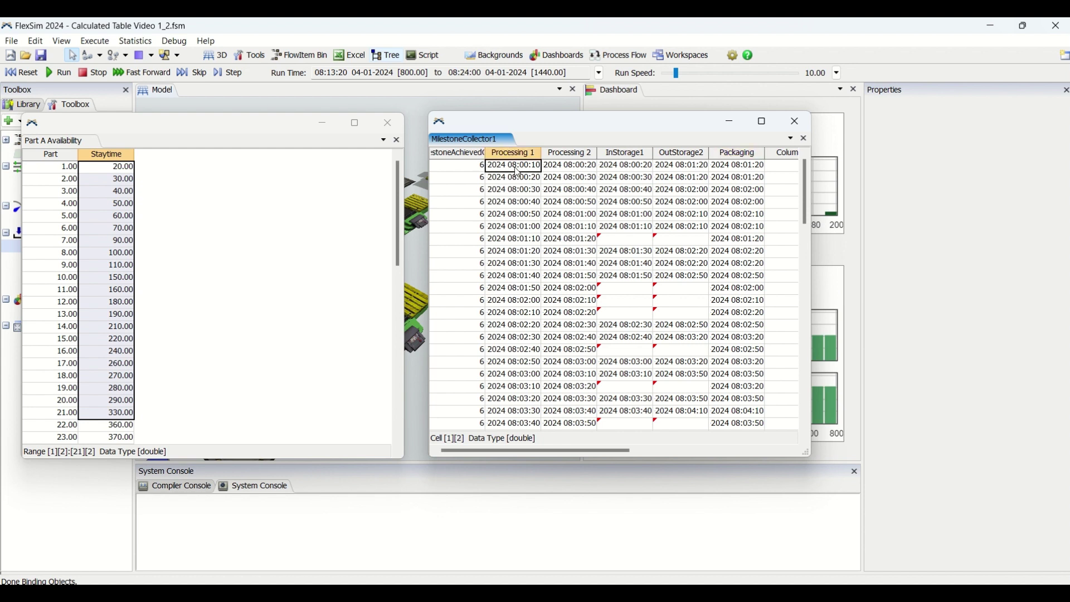
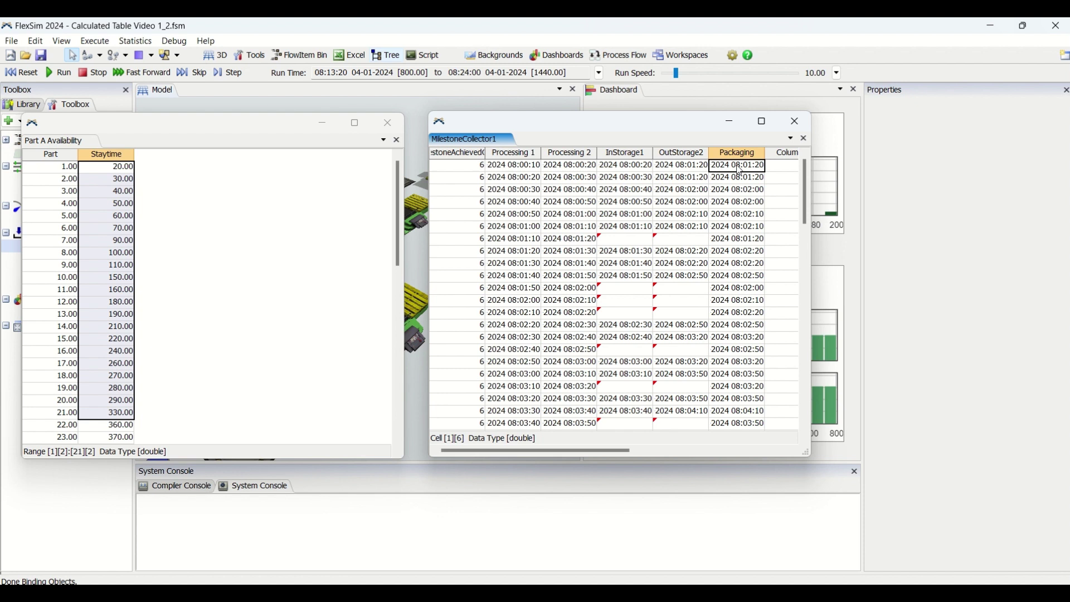
pyautogui.click(513, 167)
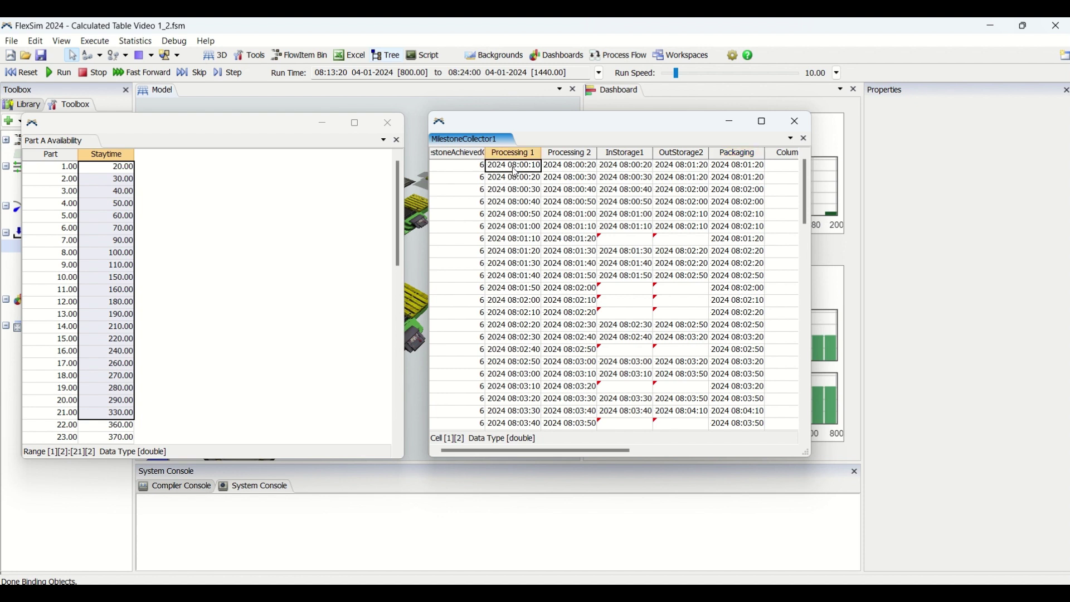
pyautogui.click(753, 168)
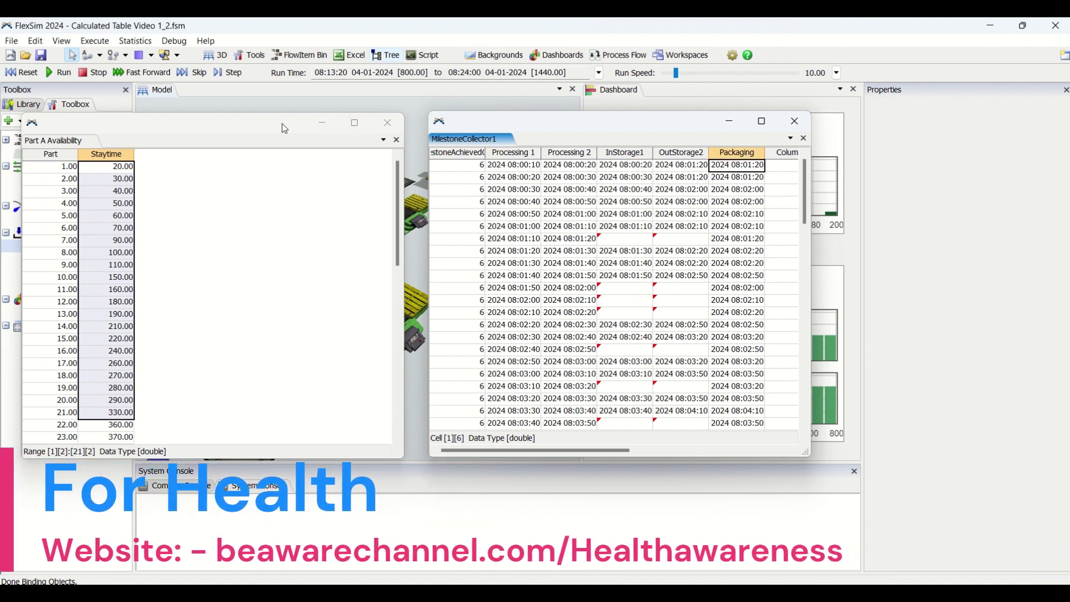
# Reposition the Part A Availability table clear of the model view and highlight its Staytime values from the first row down
pyautogui.moveTo(282, 124); pyautogui.dragTo(379, 360)
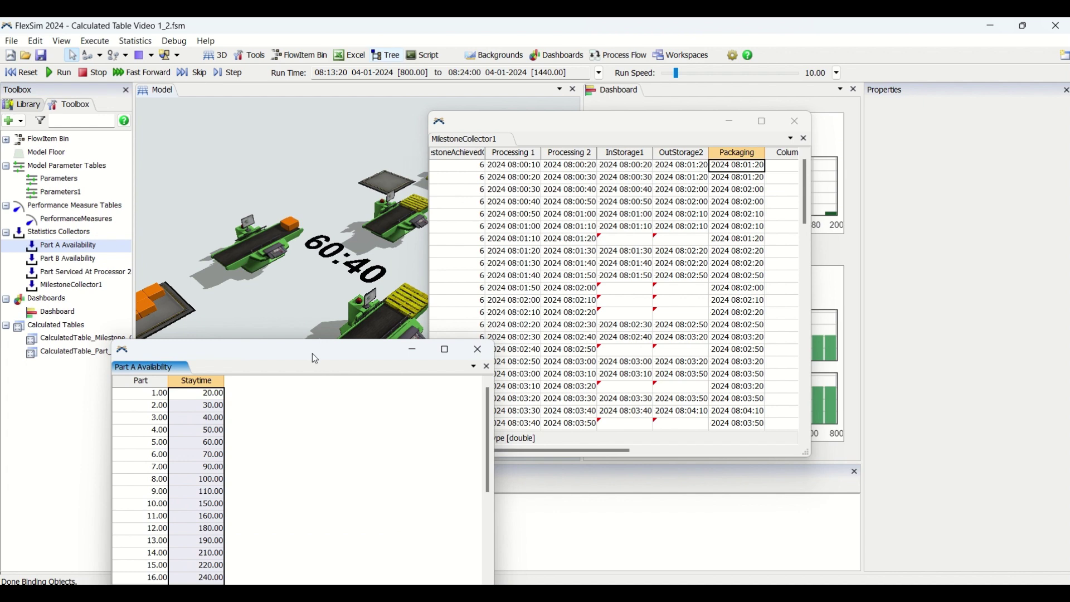
pyautogui.moveTo(312, 353); pyautogui.dragTo(323, 164)
pyautogui.click(251, 282)
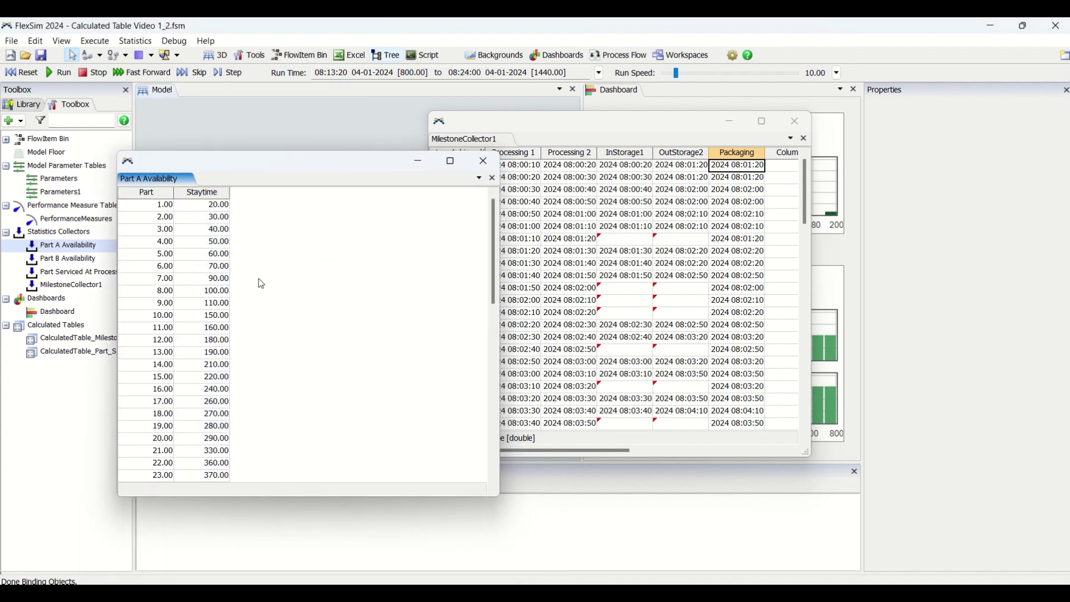
pyautogui.click(210, 206)
pyautogui.moveTo(214, 211); pyautogui.dragTo(205, 427)
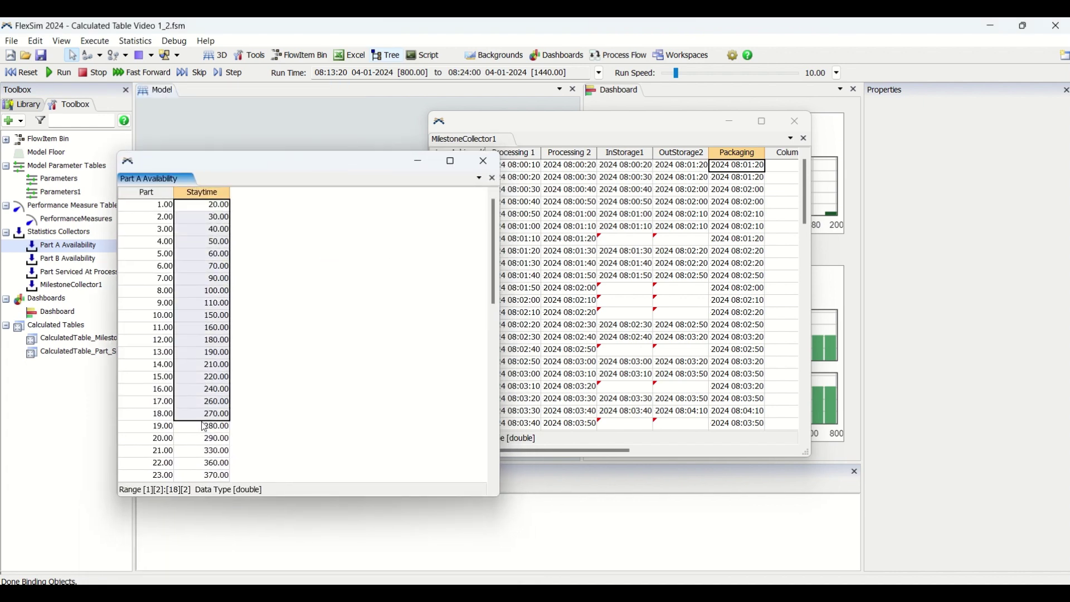
# Highlight the first part's milestone times from Processing 1 to Packaging and close the Part A Availability table
pyautogui.click(681, 165)
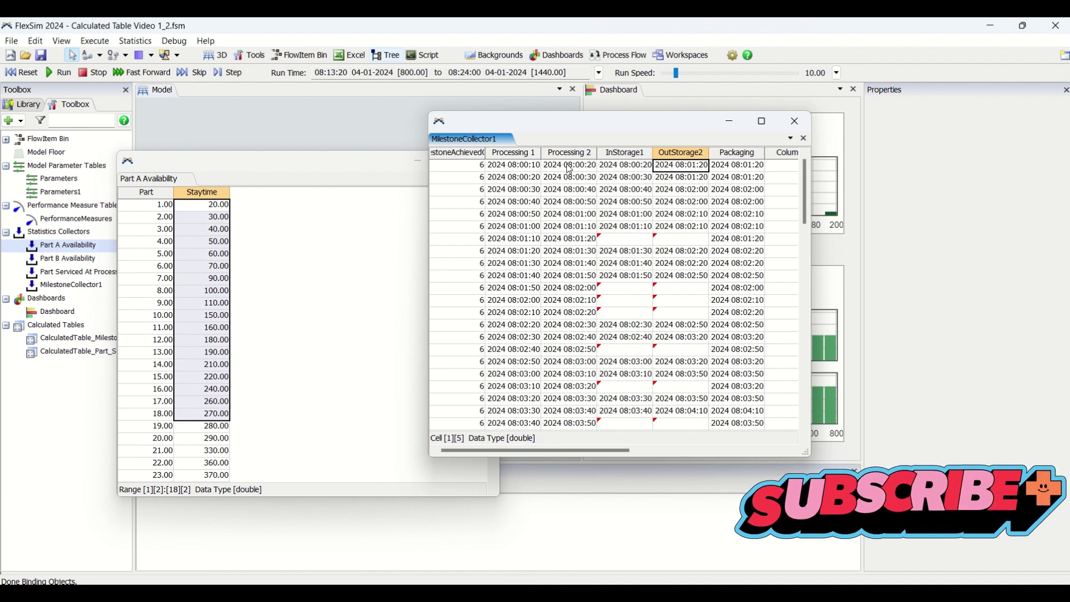
pyautogui.moveTo(569, 166); pyautogui.dragTo(738, 166)
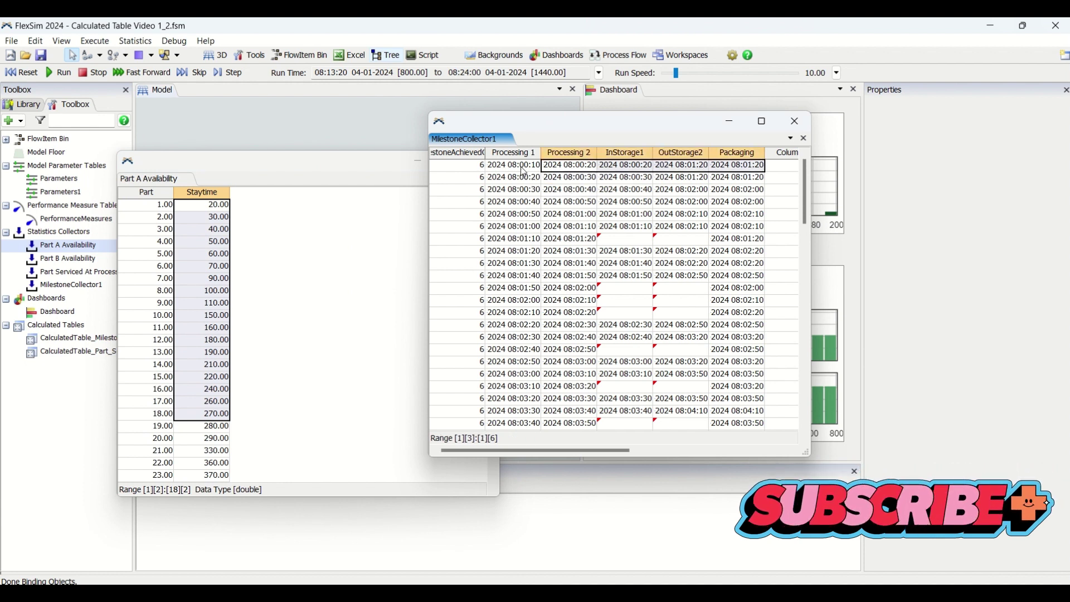
pyautogui.moveTo(524, 167); pyautogui.dragTo(747, 167)
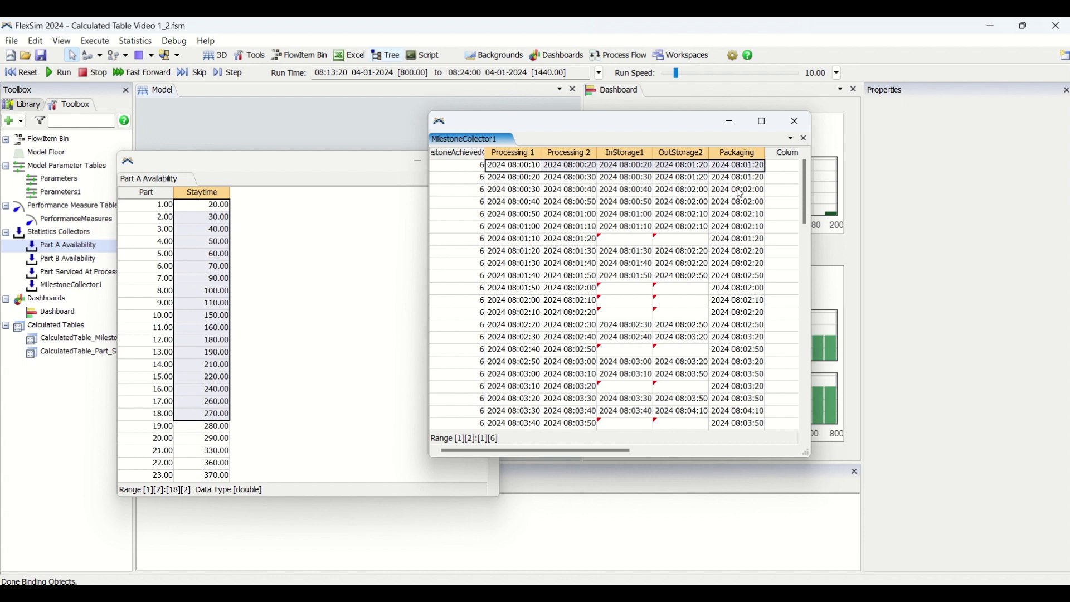
pyautogui.click(311, 212)
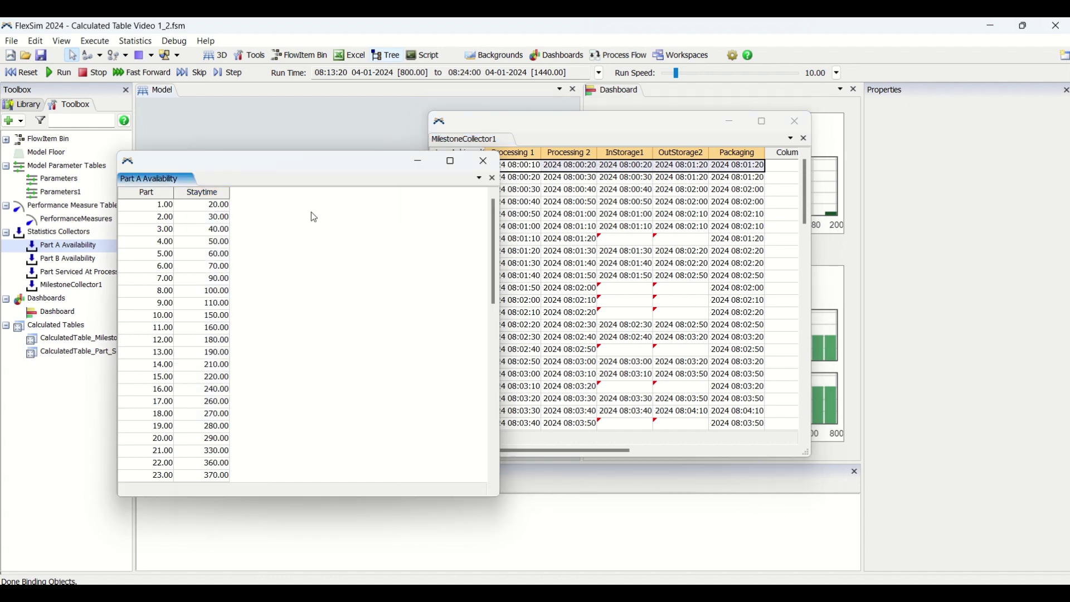
pyautogui.click(484, 161)
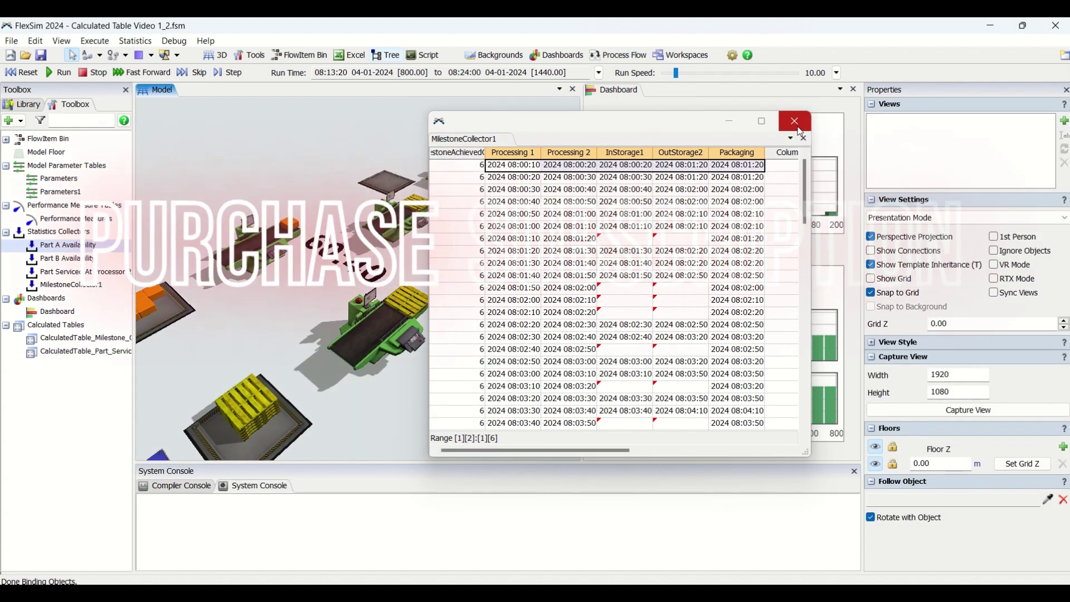
# Open the properties of CalculatedTable_Milestone_Collector beside the milestone table and examine the milestone table's Column 1 values
pyautogui.doubleClick(97, 338)
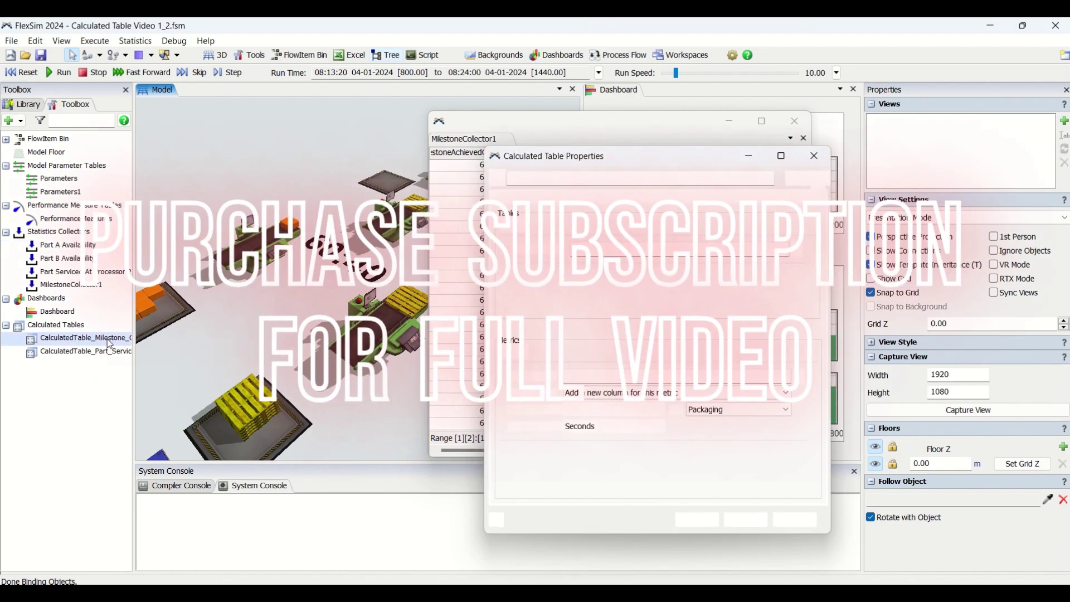
pyautogui.moveTo(564, 123); pyautogui.dragTo(203, 118)
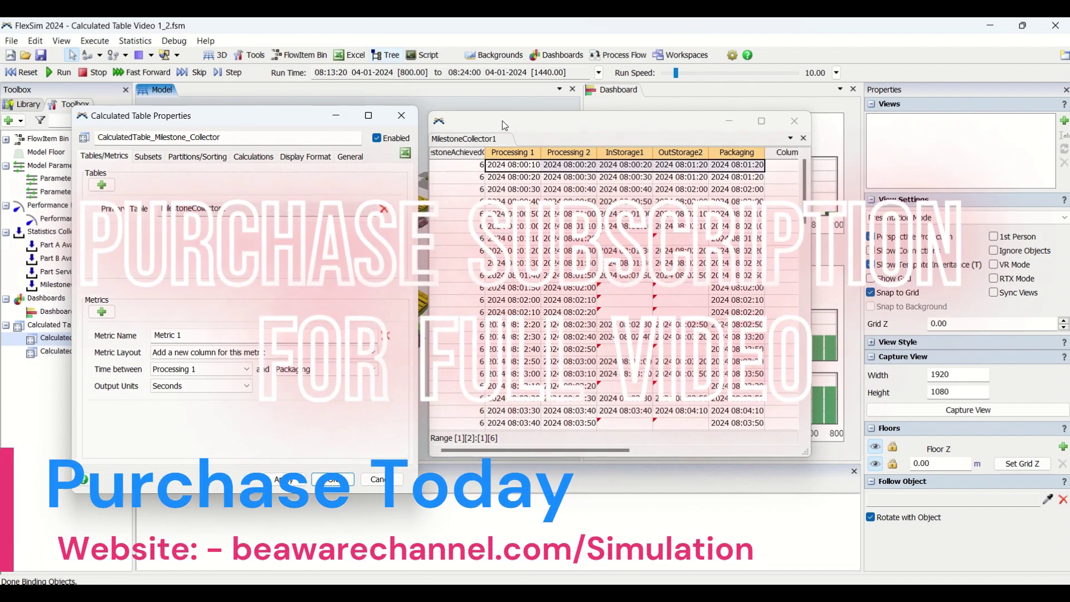
pyautogui.moveTo(503, 120); pyautogui.dragTo(503, 146)
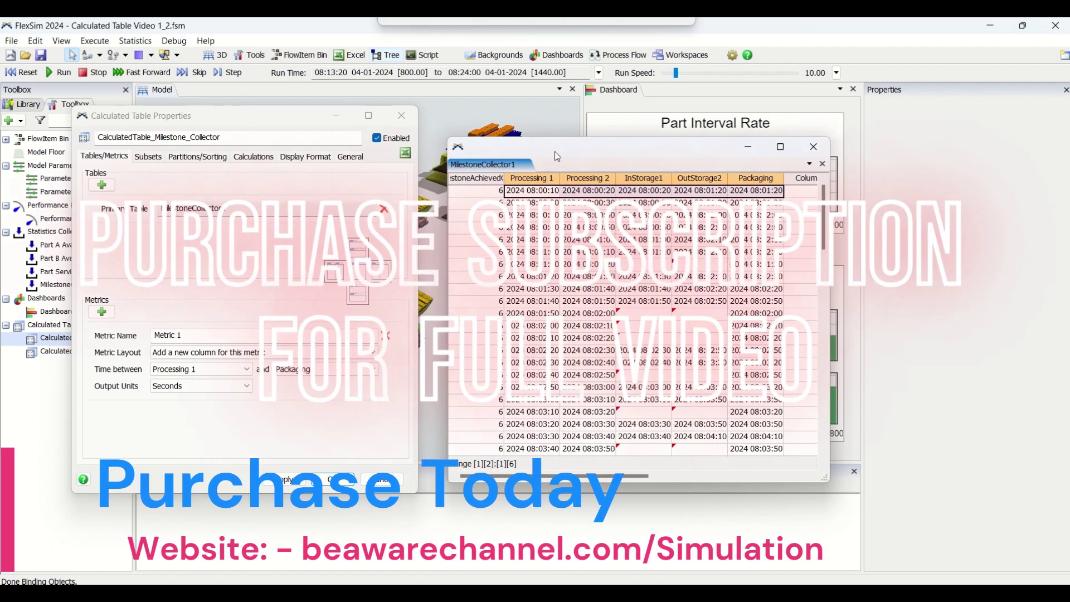
pyautogui.moveTo(274, 128); pyautogui.dragTo(302, 128)
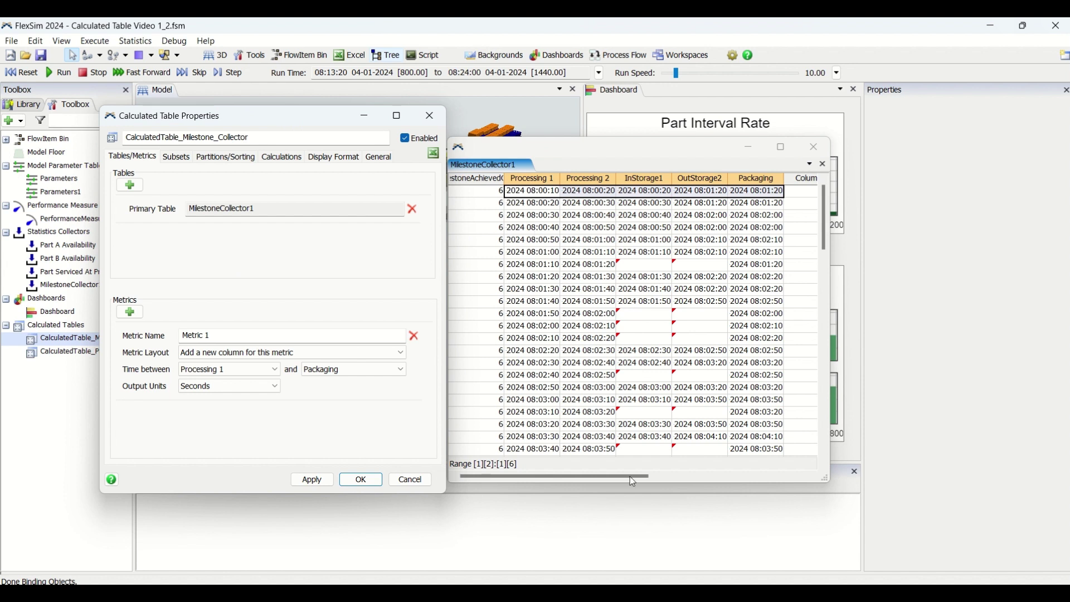
pyautogui.moveTo(620, 477); pyautogui.dragTo(683, 475)
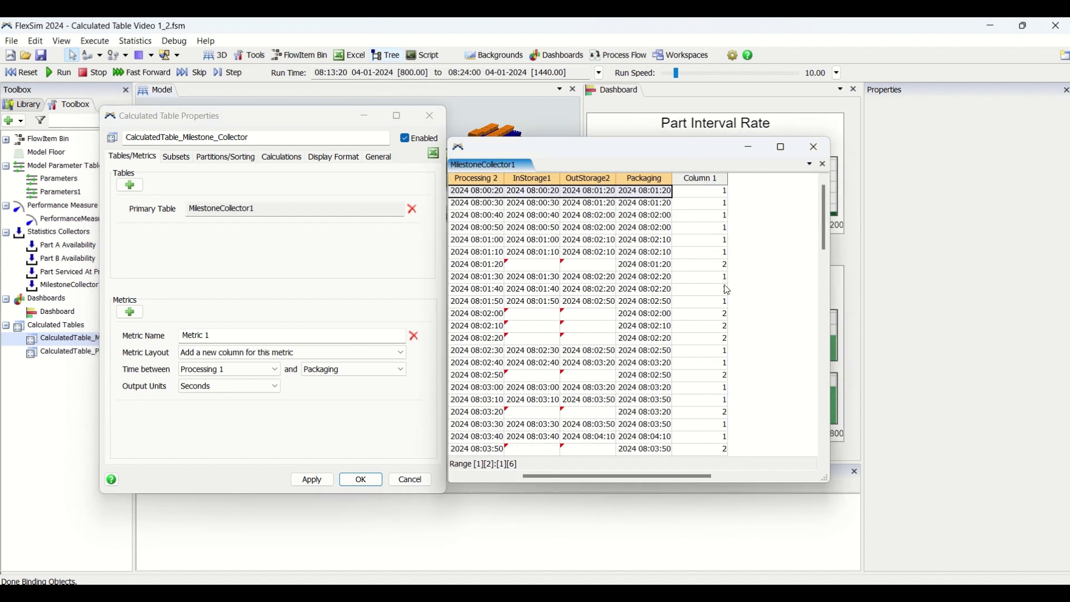
pyautogui.click(714, 200)
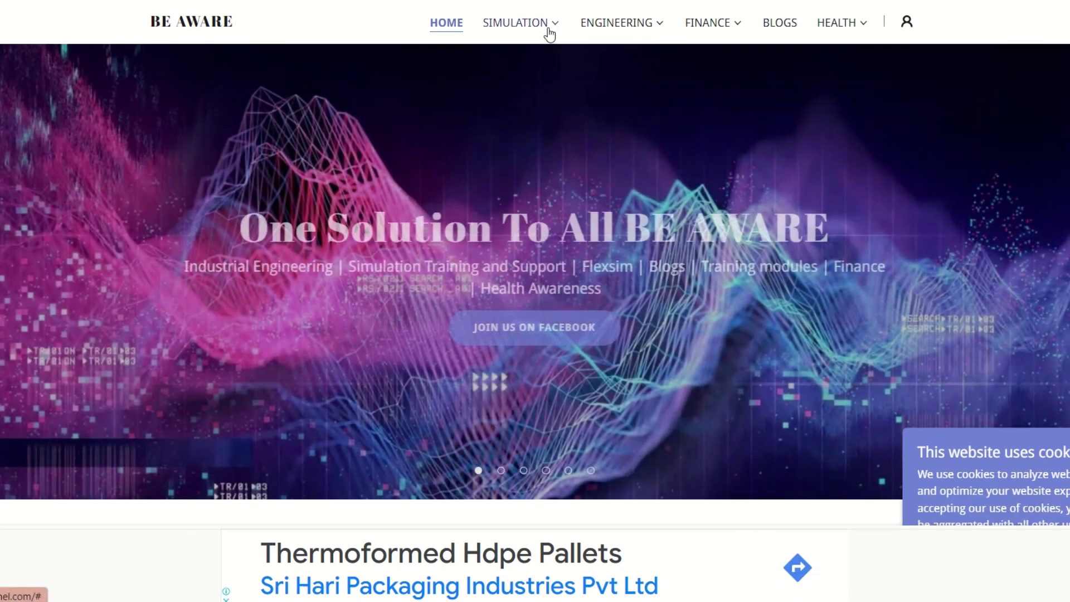
# Switch to the BE AWARE website and view the premium content subscriptions on its Simulation page
pyautogui.moveTo(549, 32)
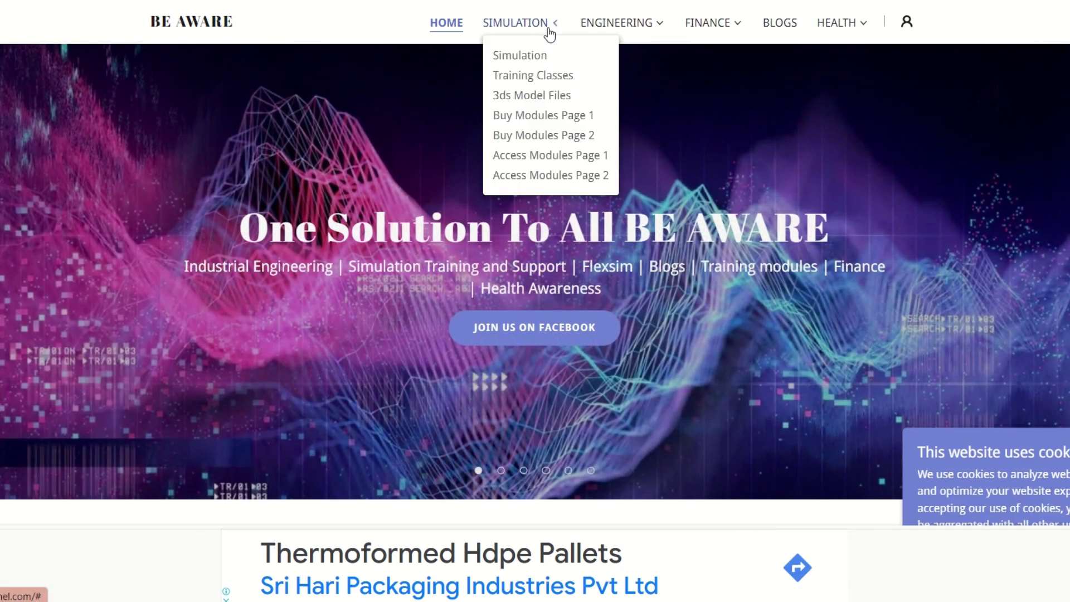
pyautogui.click(533, 58)
pyautogui.scroll(-11, 546, 139)
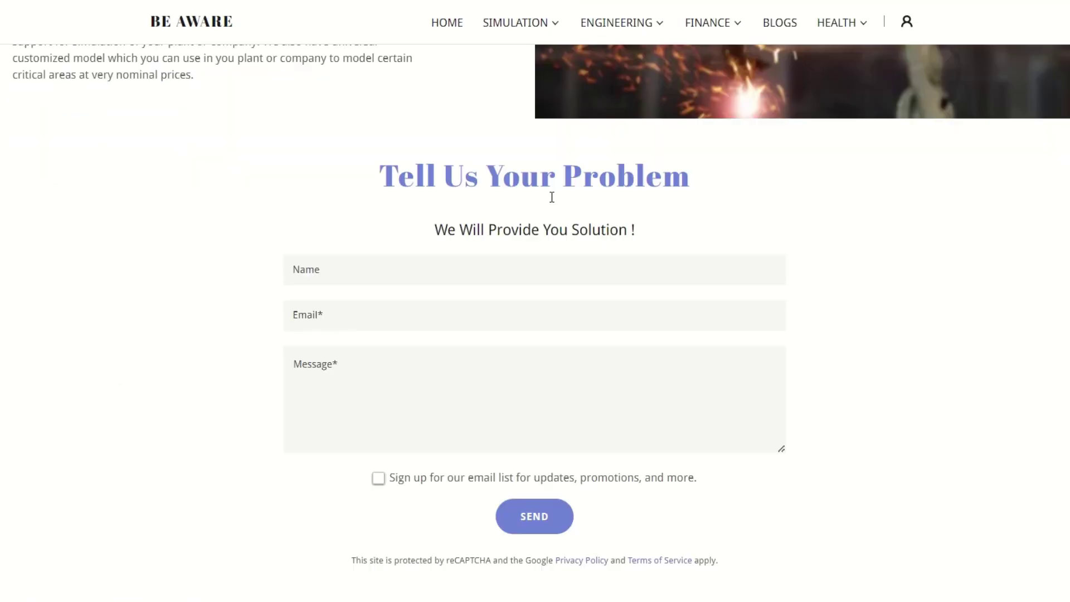
pyautogui.scroll(-10, 553, 201)
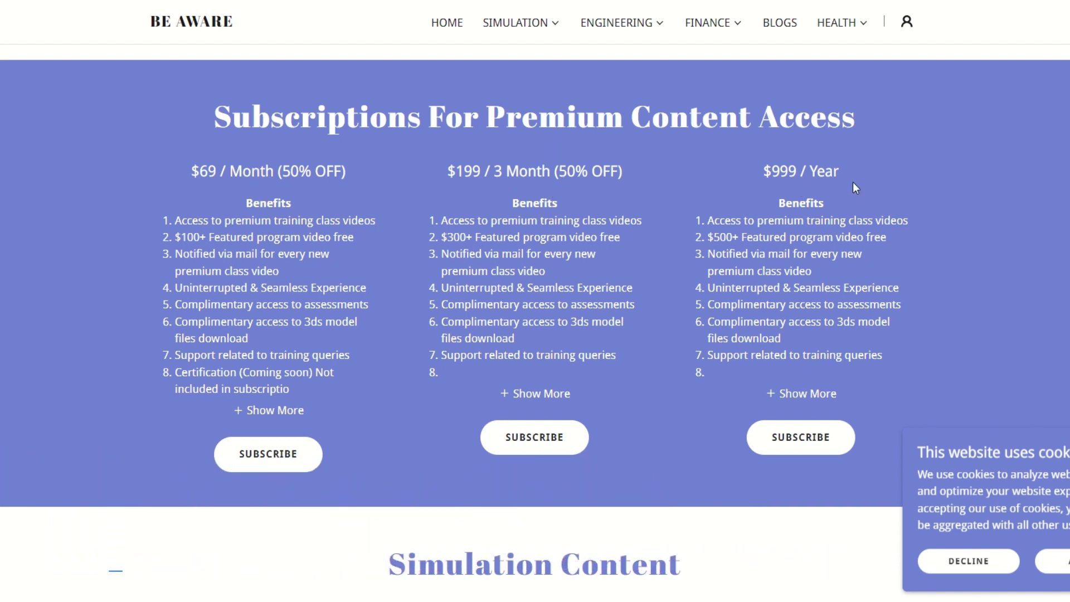
# Expand the full benefit and activation details of the monthly, 3-month and yearly subscription plans
pyautogui.click(279, 412)
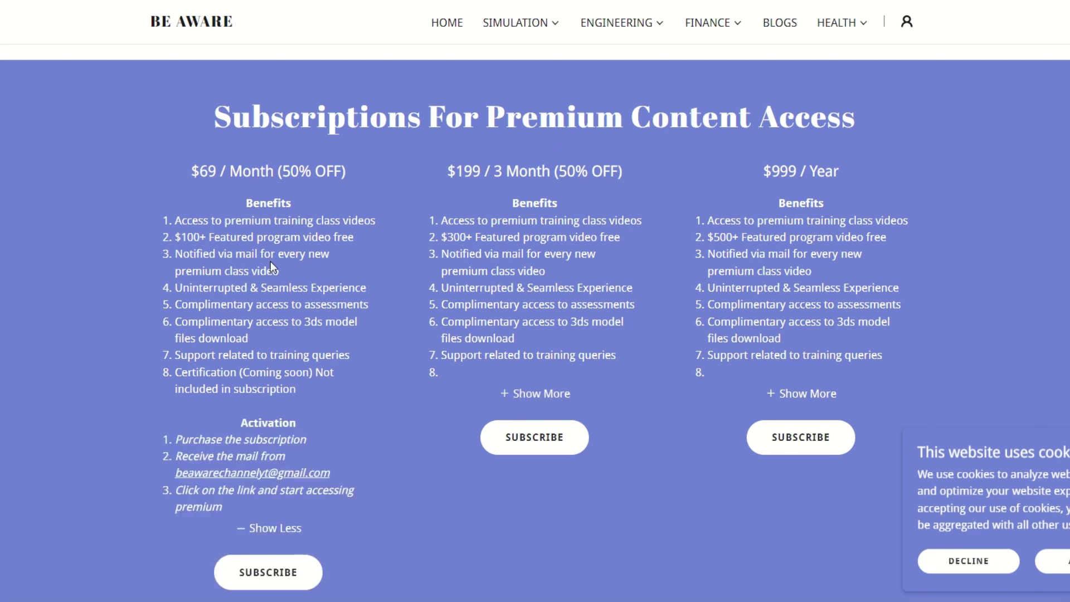
pyautogui.click(555, 394)
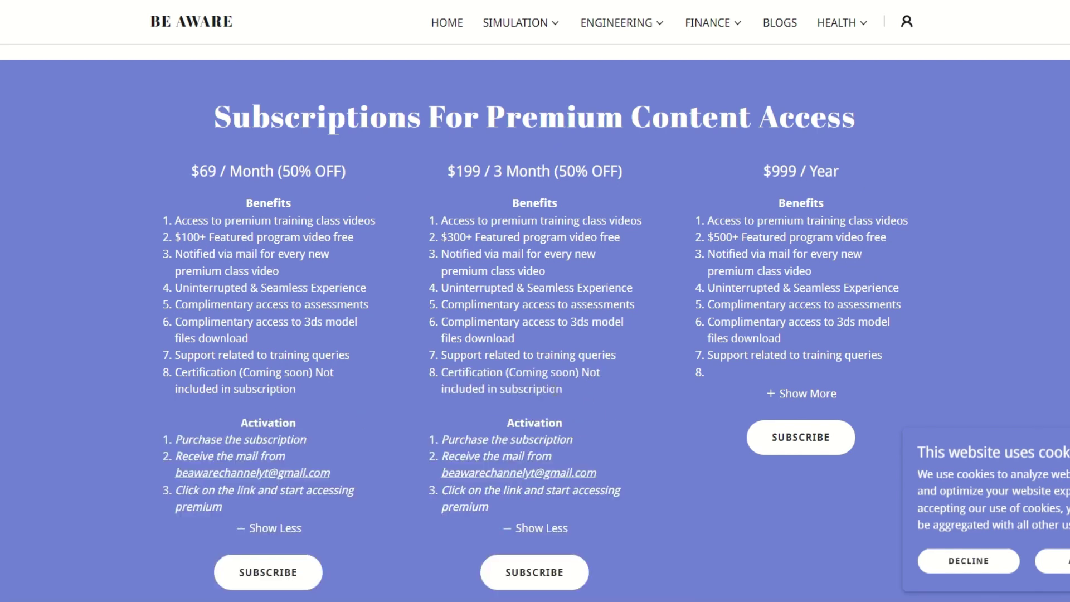
pyautogui.click(803, 397)
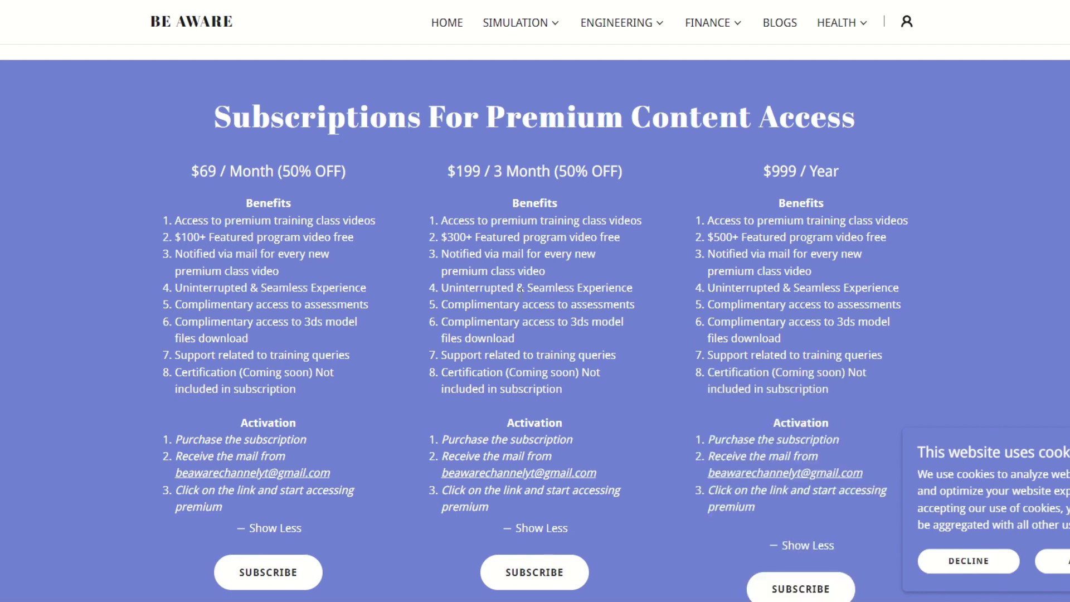
# Look over the Simulation Content section and return to the subscription plans
pyautogui.scroll(-5, 520, 288)
pyautogui.scroll(-4, 520, 293)
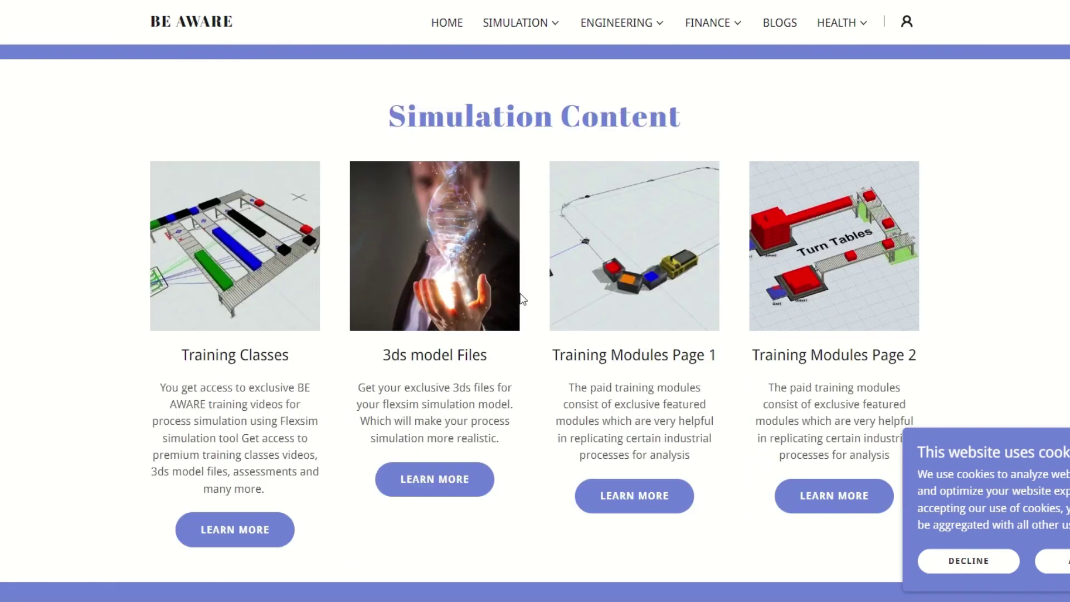
pyautogui.scroll(6, 520, 293)
pyautogui.scroll(-1, 520, 293)
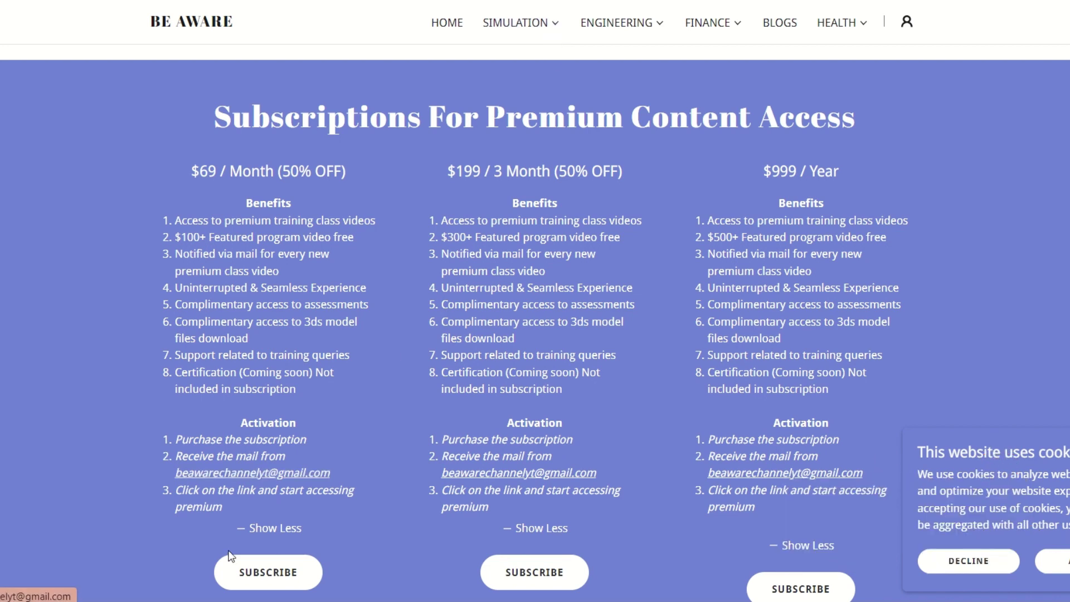
# Open the Training Classes page and return to the Simulation page
pyautogui.moveTo(554, 37)
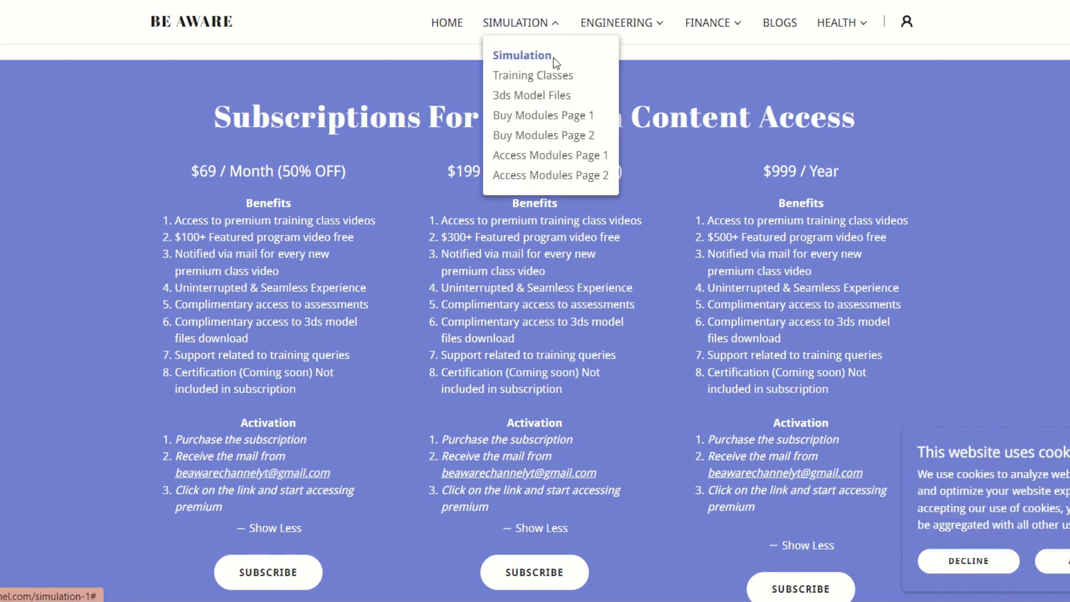
pyautogui.click(552, 77)
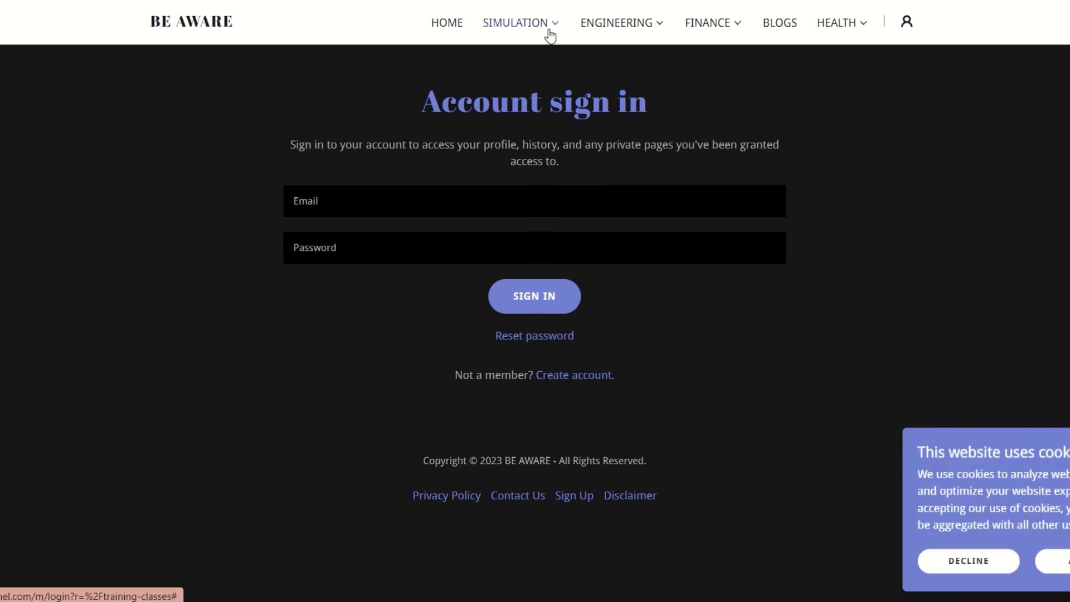
pyautogui.moveTo(550, 35)
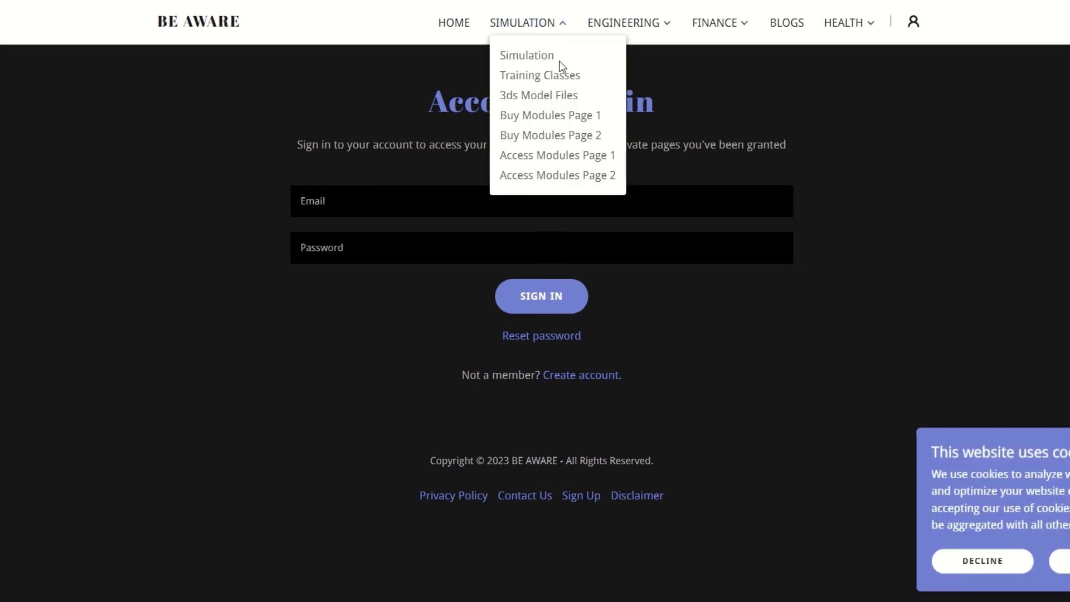
pyautogui.click(544, 58)
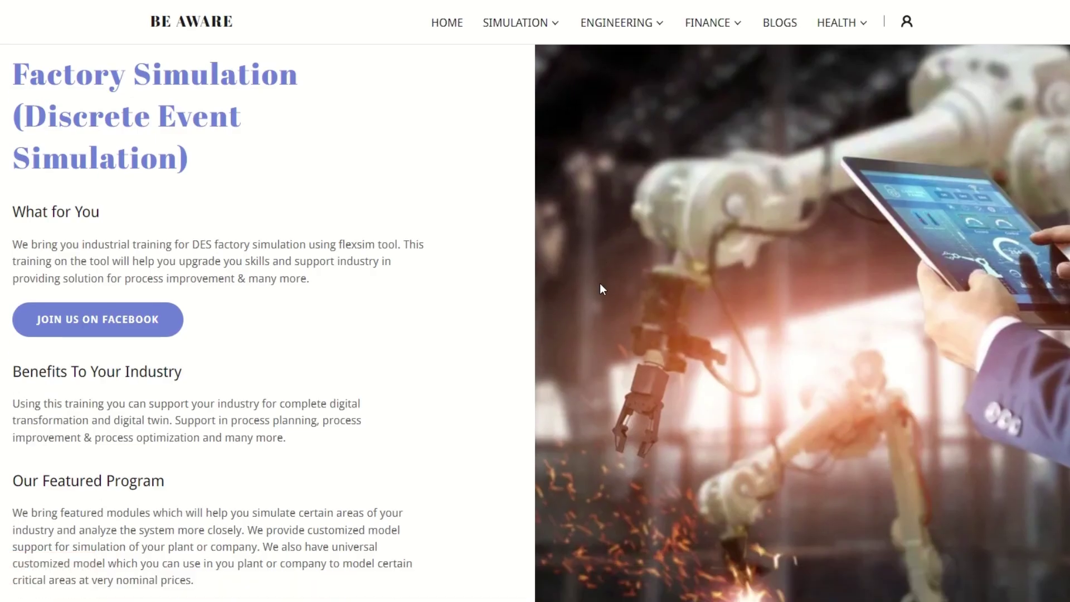
# Review the Simulation page's contact section and subscription plans, and check which simulation pages the site offers
pyautogui.scroll(-15, 600, 283)
pyautogui.scroll(-12, 599, 283)
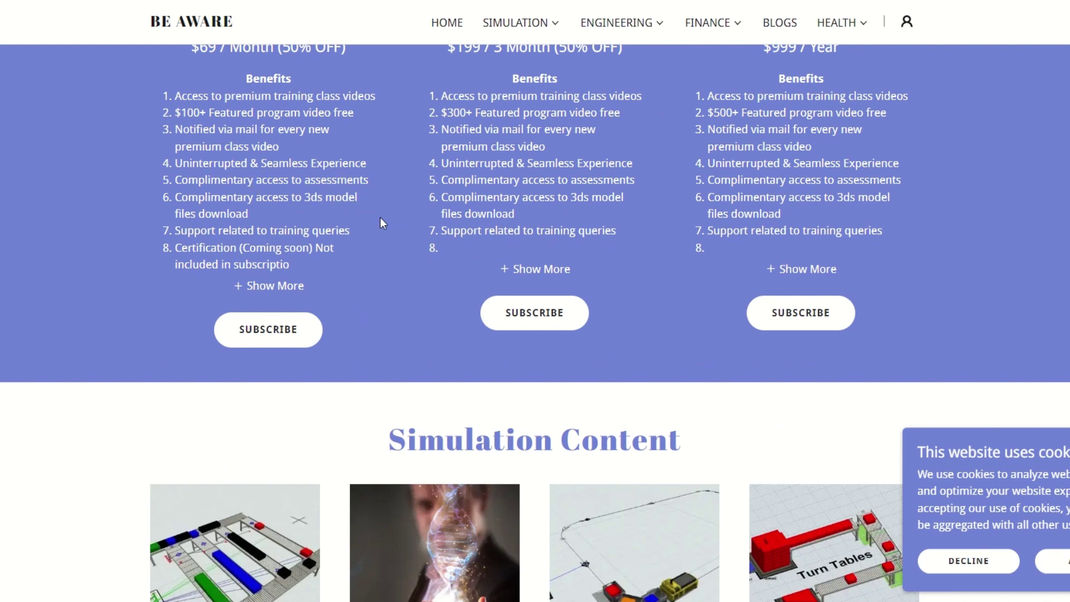
pyautogui.scroll(4, 717, 303)
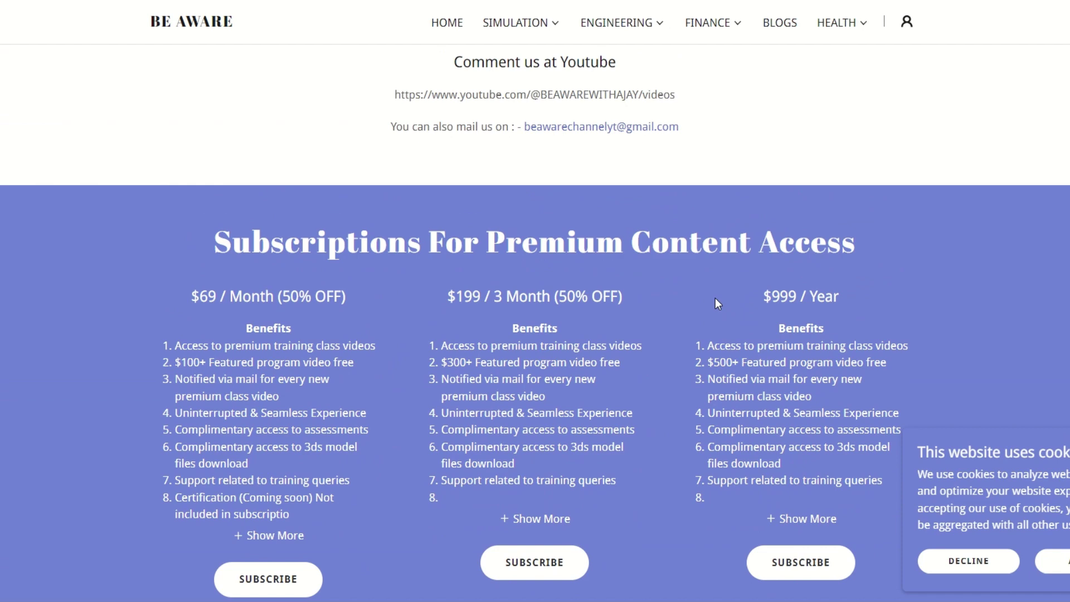
pyautogui.scroll(5, 718, 303)
pyautogui.scroll(5, 718, 303)
pyautogui.scroll(-10, 718, 304)
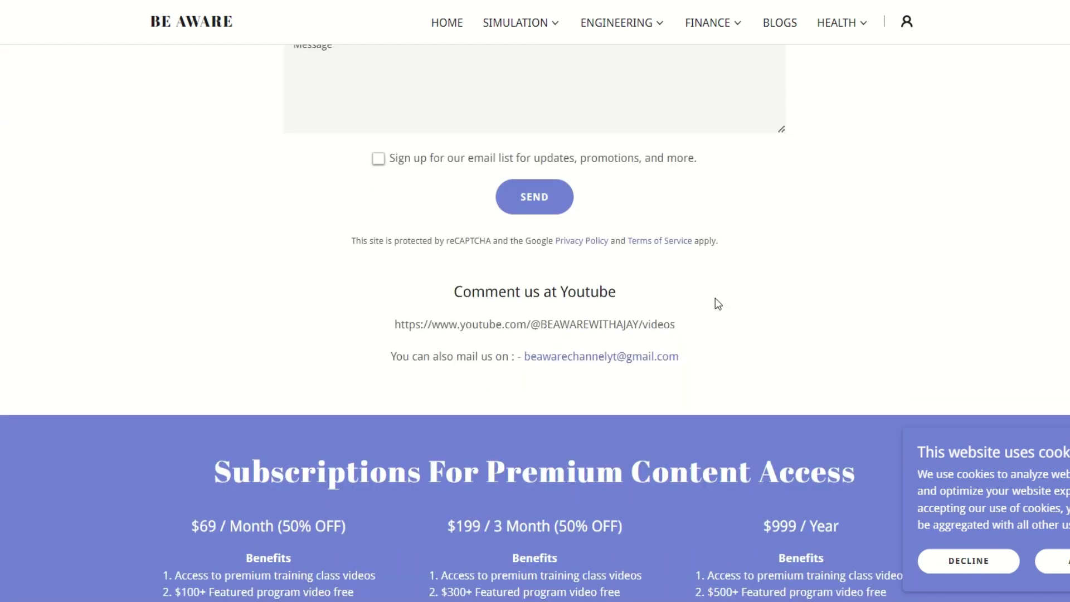
pyautogui.click(535, 23)
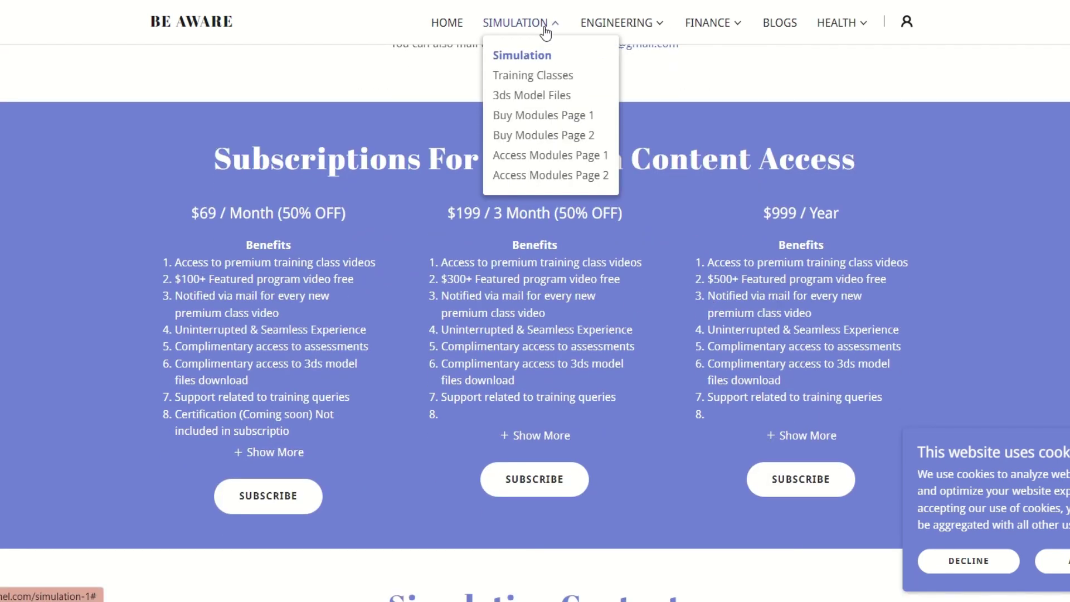
pyautogui.click(803, 90)
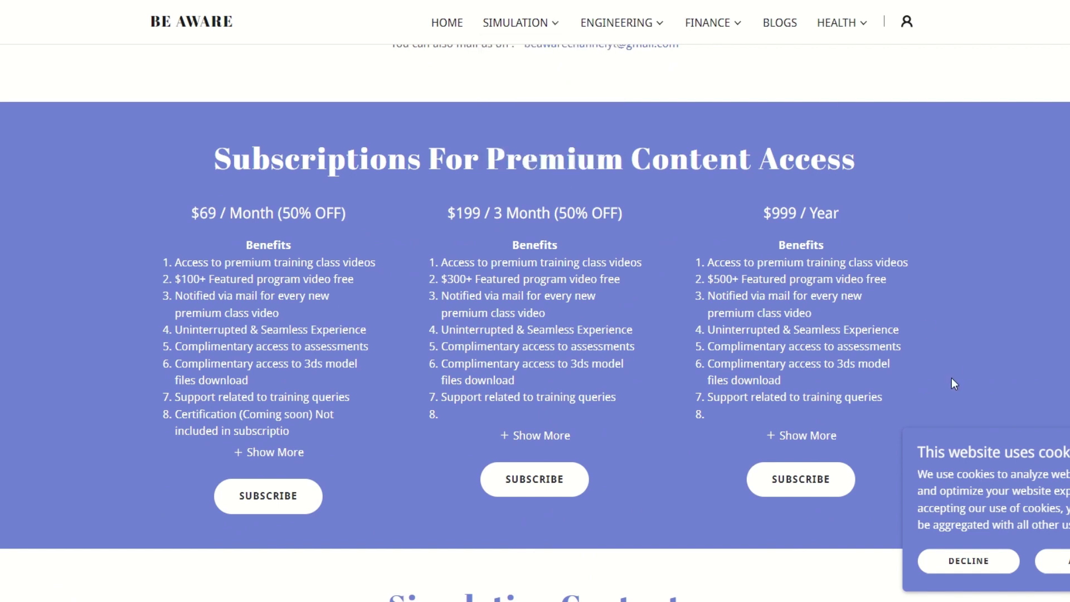